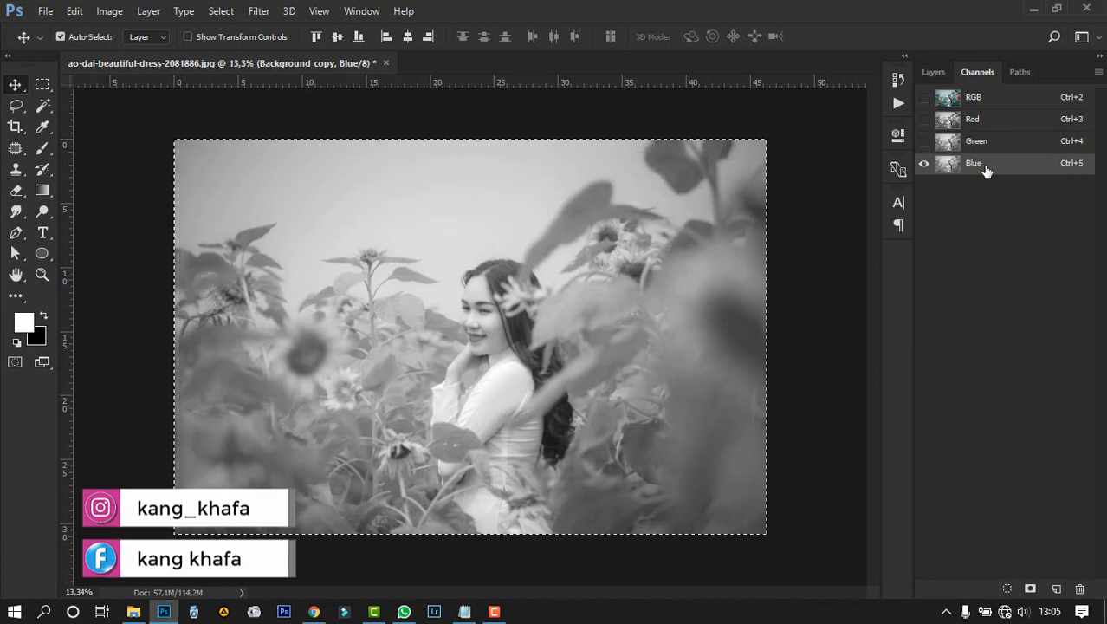
Step: Reactivate the composite RGB channel and deselect the canvas
left_click(994, 101)
key("ctrl+d")
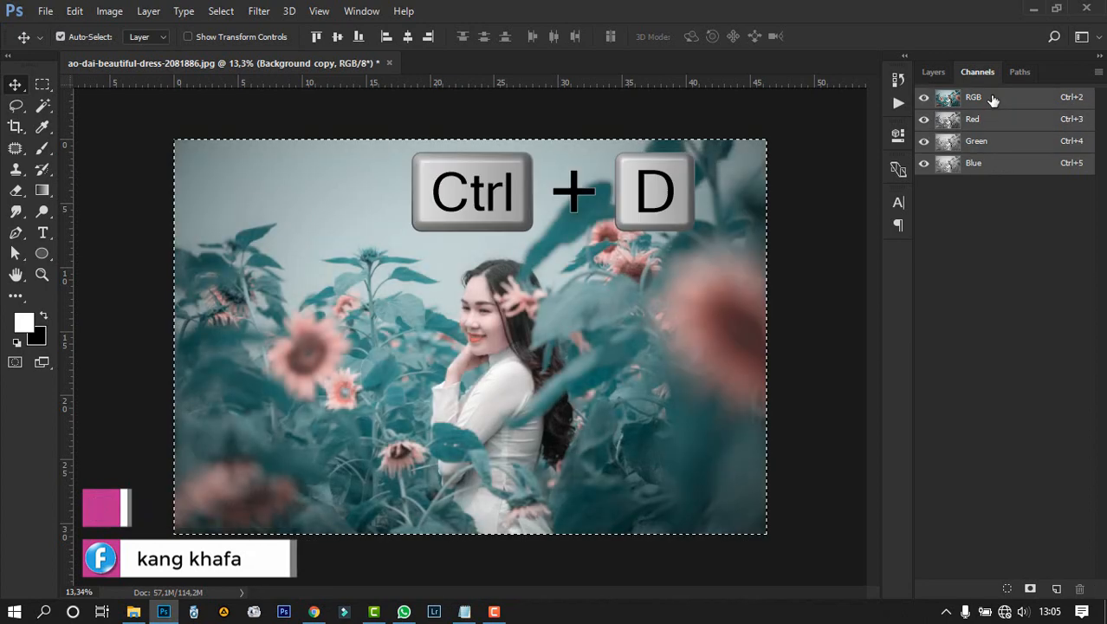
Step: Convert the Background copy layer to a smart object
left_click(935, 74)
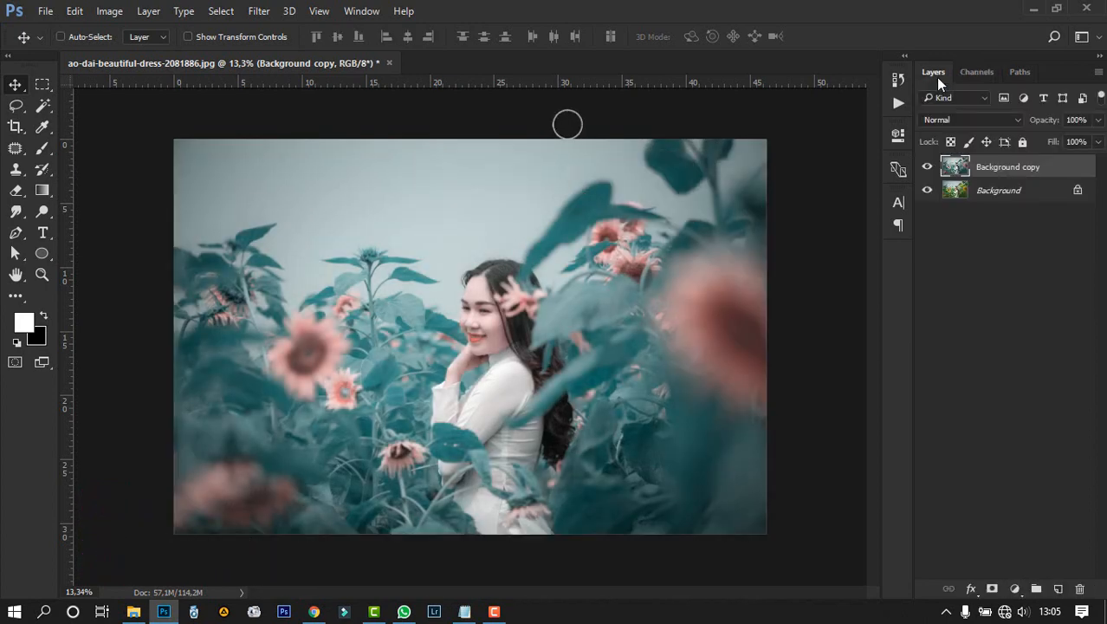
right_click(1031, 168)
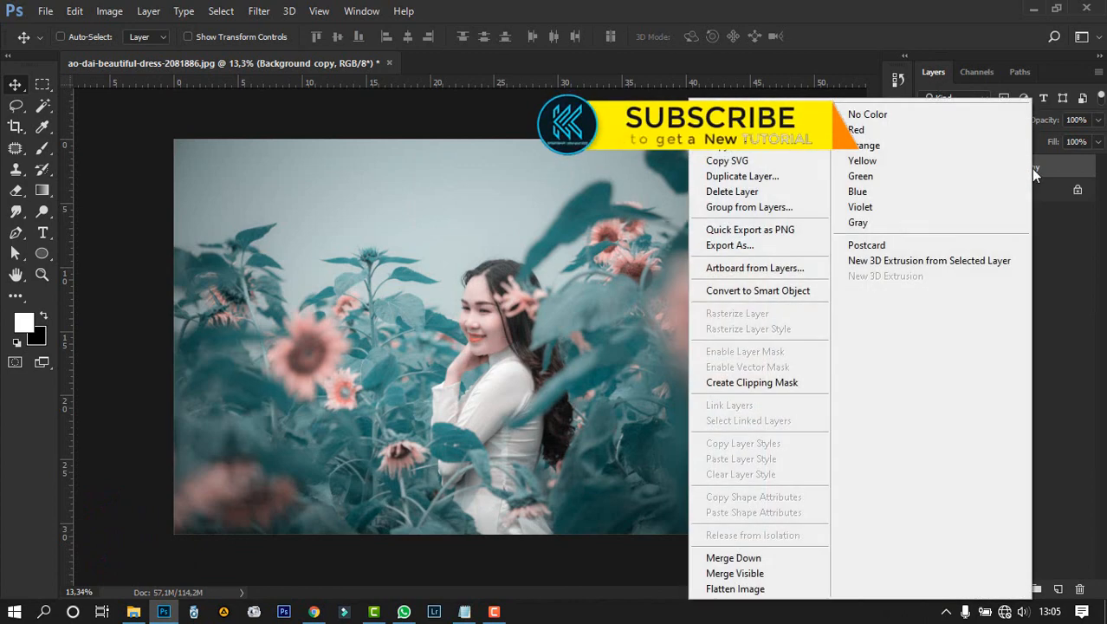
left_click(808, 295)
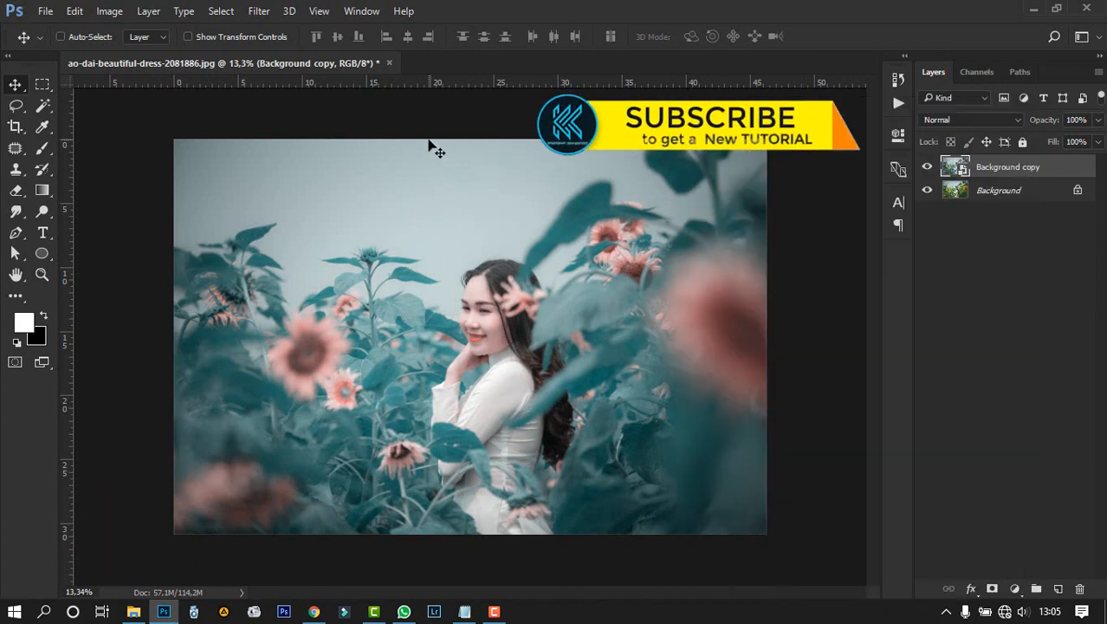
Step: Open the Camera Raw Filter on the Background copy layer and set Temperature to +10 and Tint to -7
left_click(260, 12)
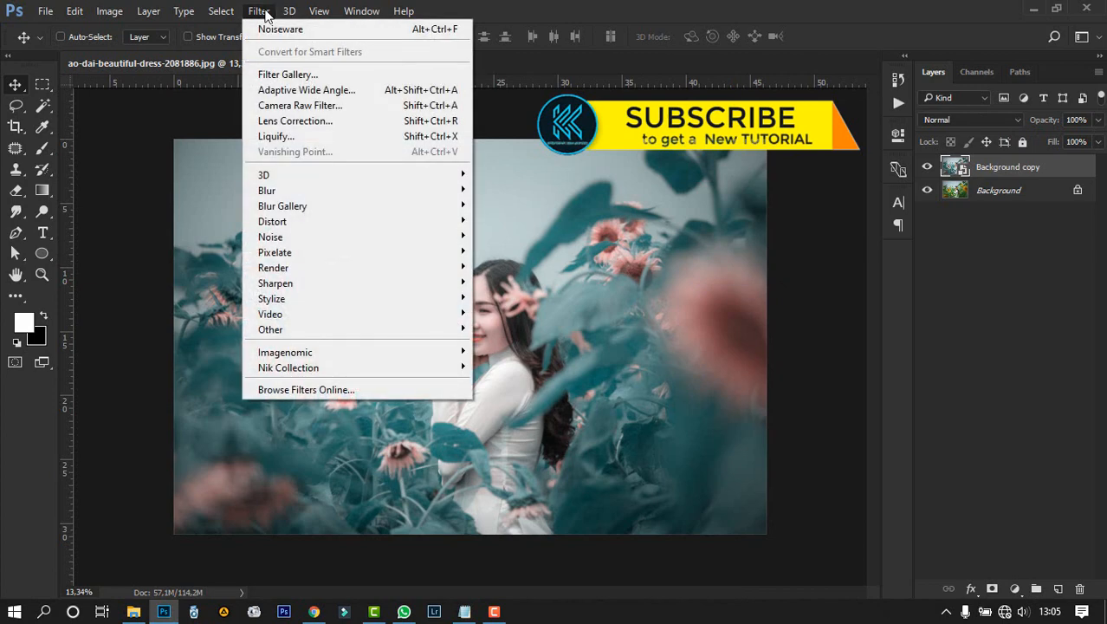
left_click(283, 106)
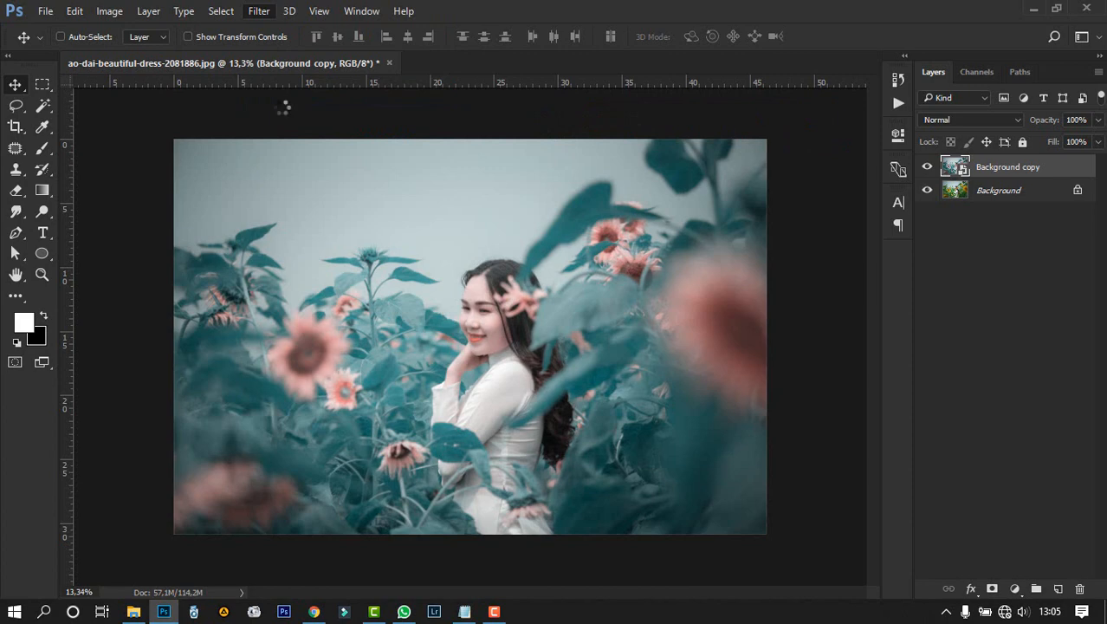
type("10")
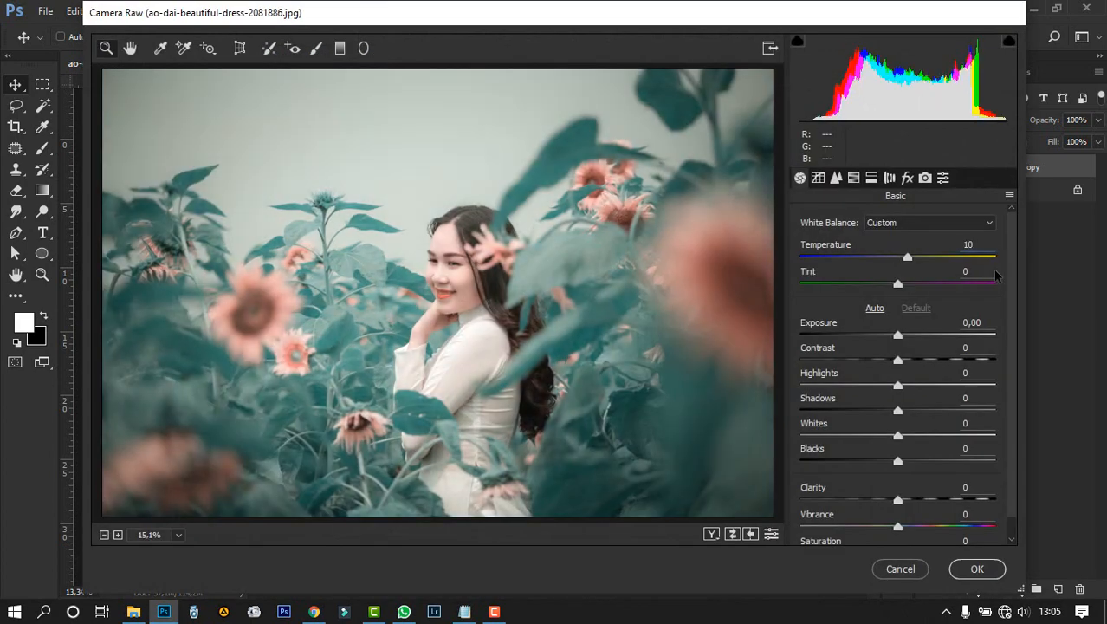
key("Tab")
type("-7")
Step: Set Exposure to -0,10 and Contrast to +16 in the Basic adjustments
left_click(990, 322)
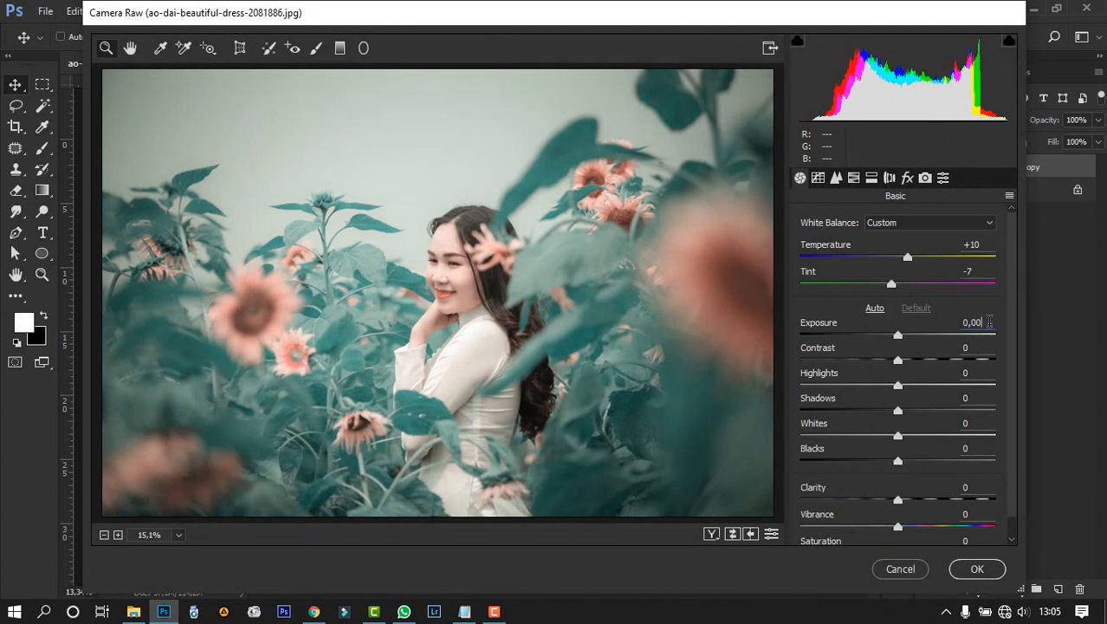
left_click_drag(899, 337, 919, 365)
key("Tab")
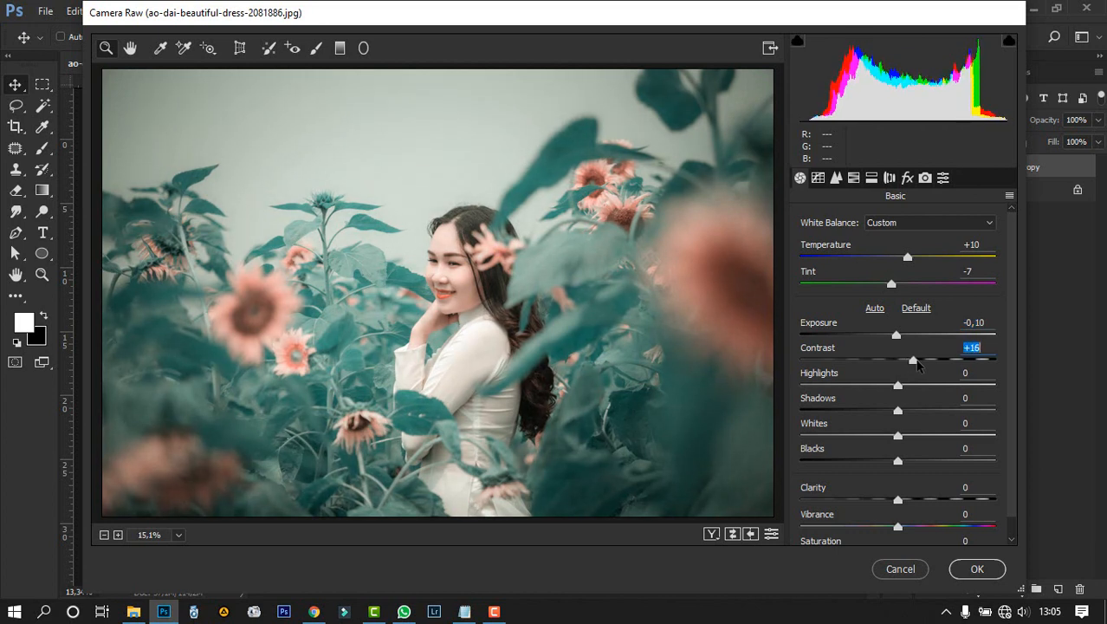
Step: Set Highlights to -72, Shadows to -41, Whites to -20 and Blacks to +17
left_click(897, 388)
left_click_drag(898, 388, 828, 395)
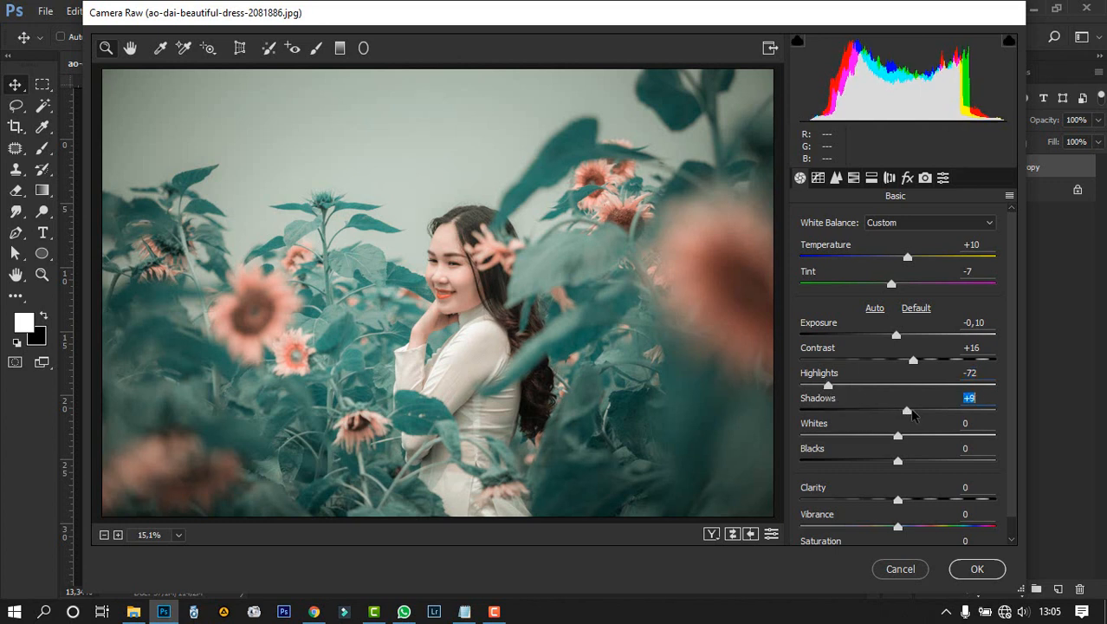
left_click_drag(906, 416, 860, 415)
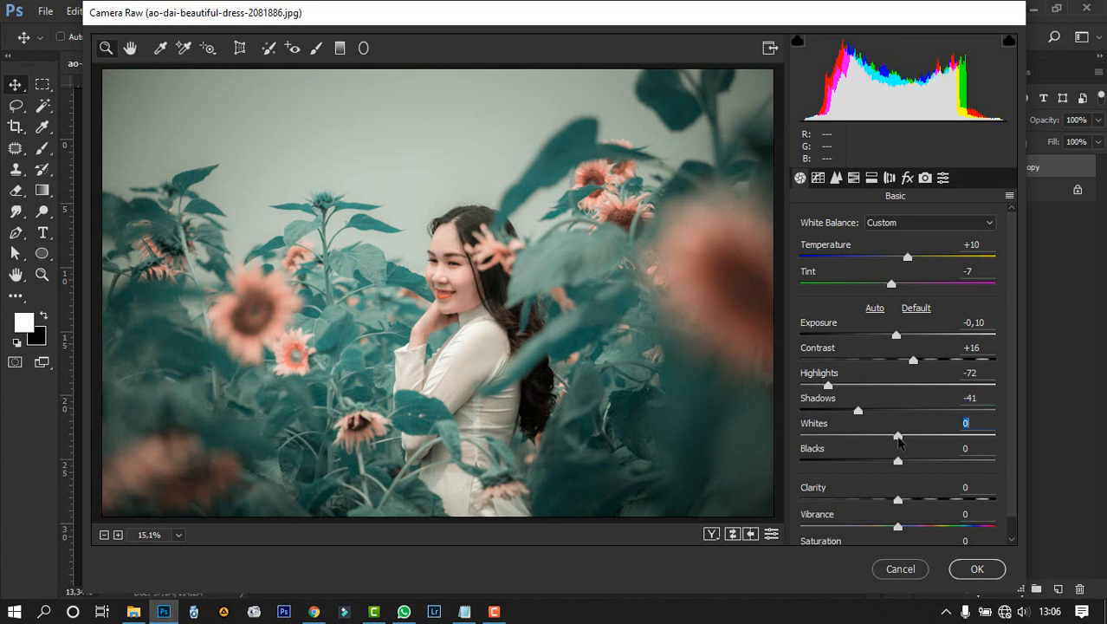
left_click_drag(899, 442, 879, 442)
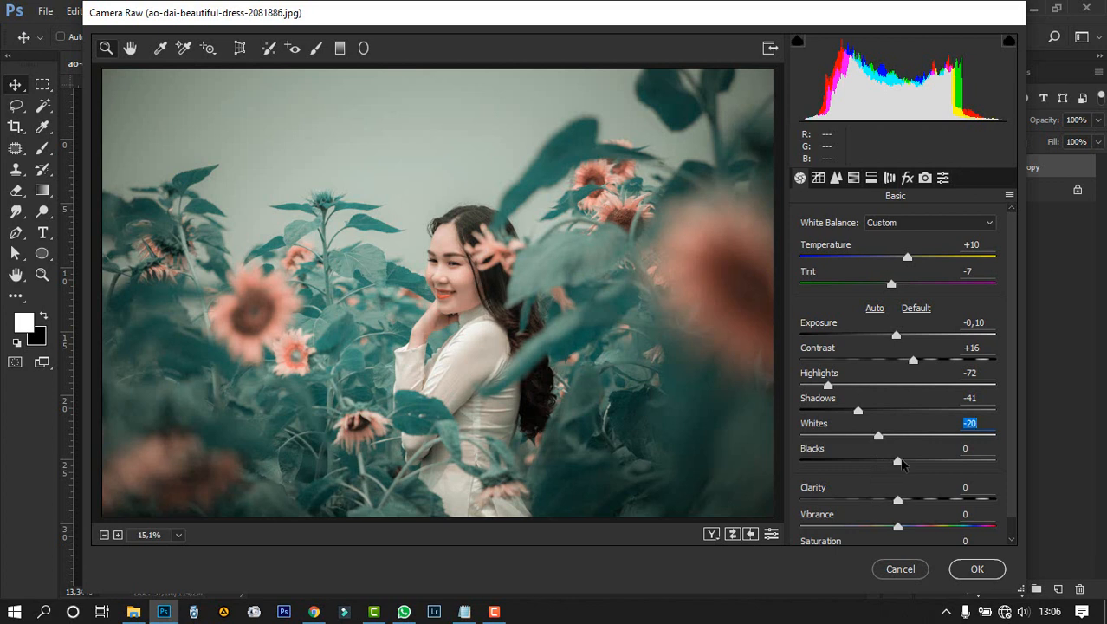
left_click_drag(901, 464, 918, 470)
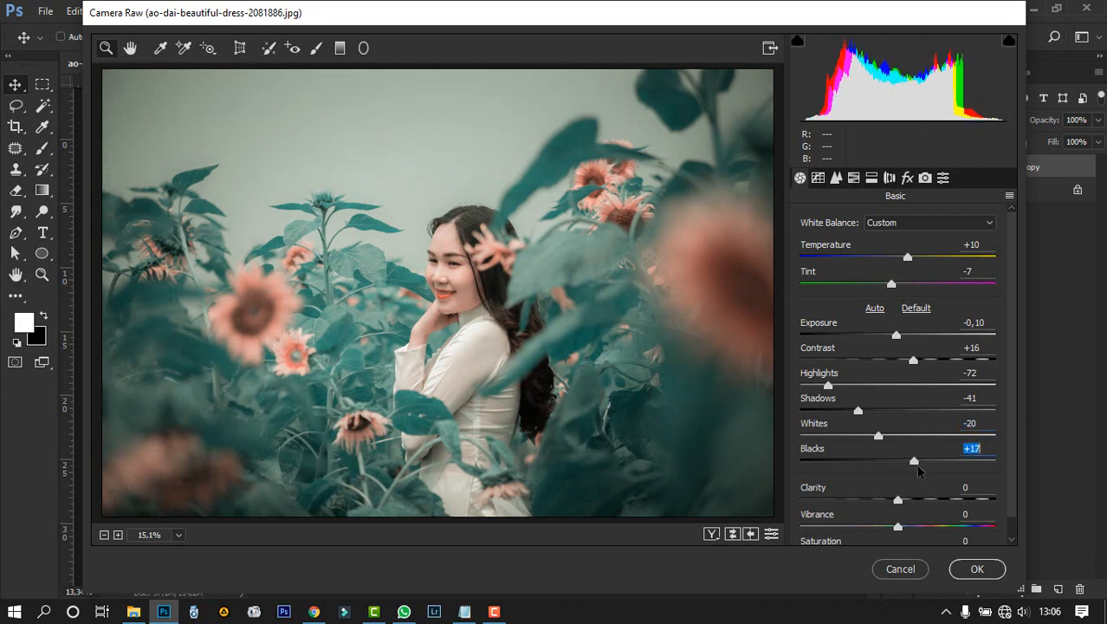
Step: Set Clarity to +11, Vibrance to +22 and Saturation to -13
scroll(918, 483, "down", 1)
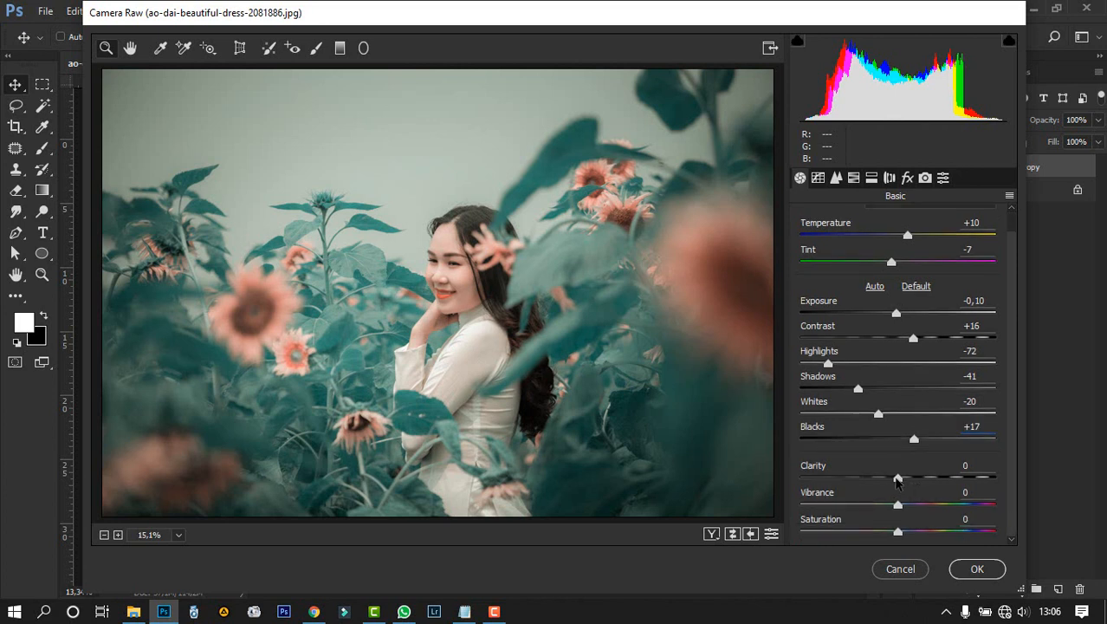
left_click_drag(897, 481, 908, 483)
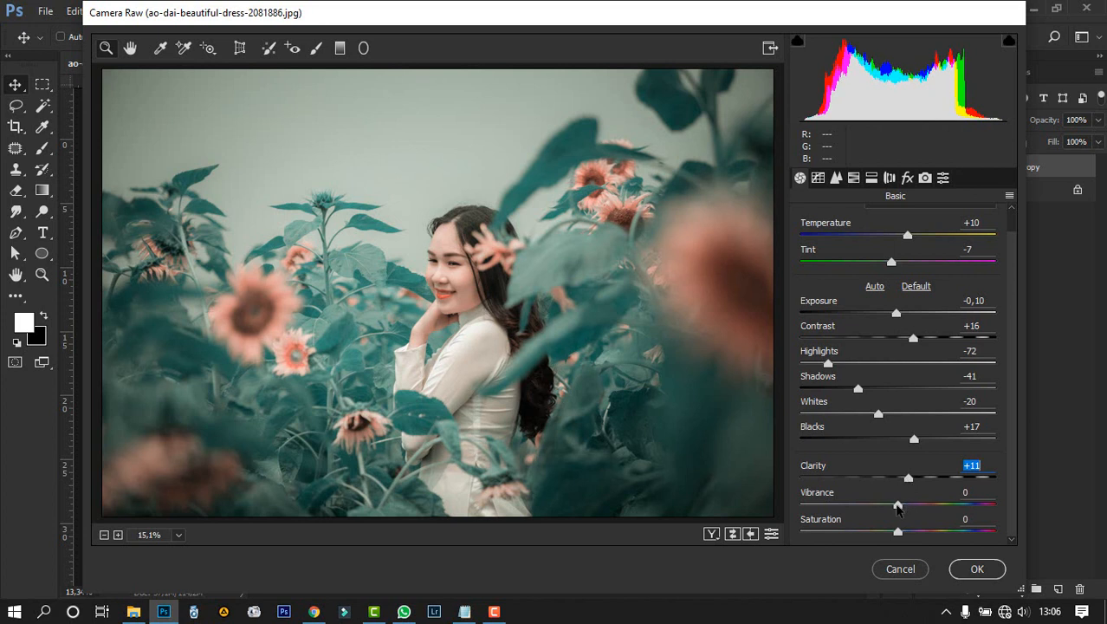
left_click(898, 506)
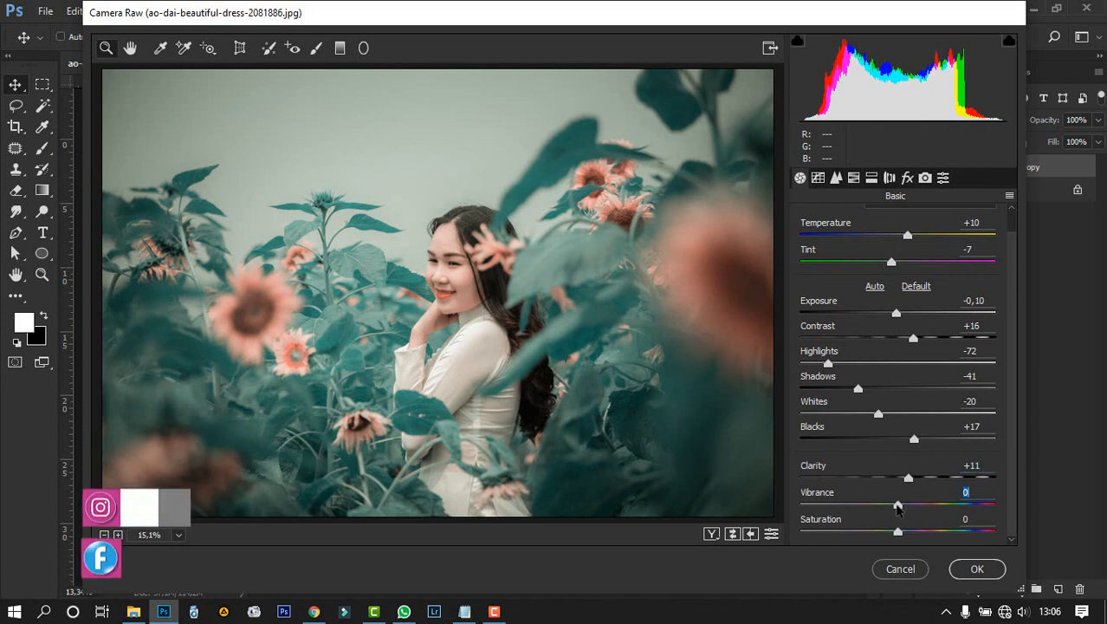
left_click_drag(897, 506, 885, 535)
left_click(897, 532)
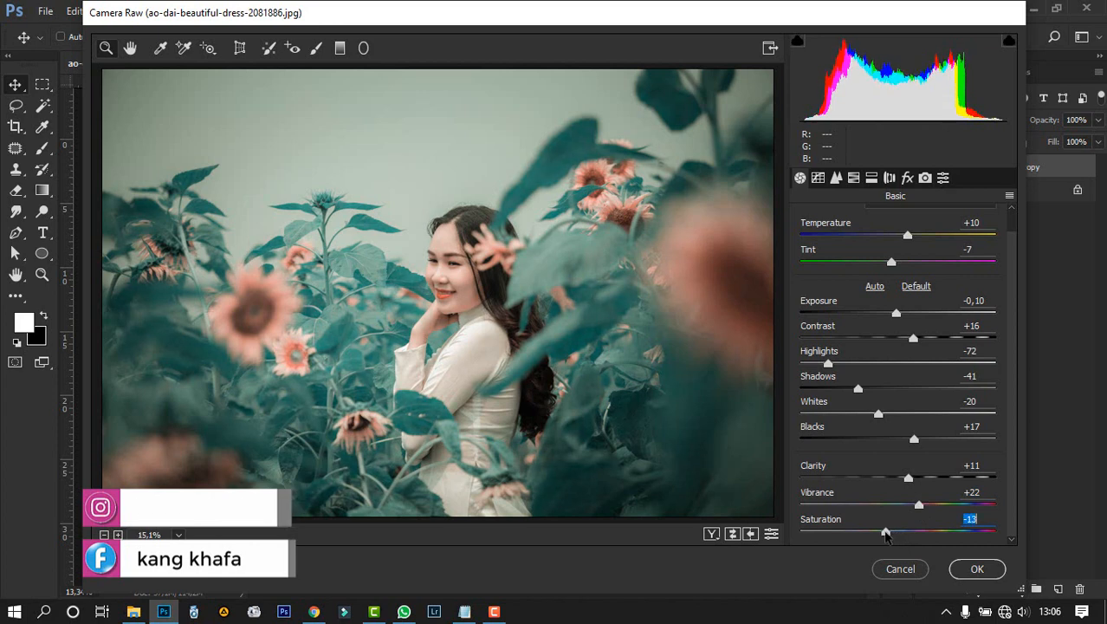
Step: Add three points to the RGB point tone curve and place them at input/output 193/196, 130/133 and 64/63
left_click(818, 178)
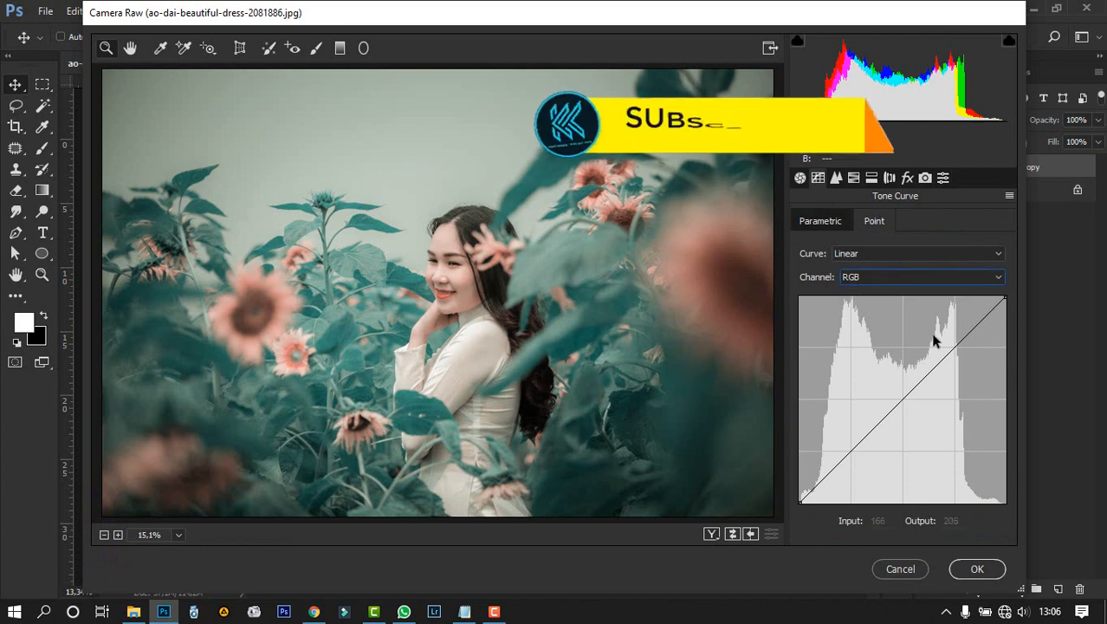
left_click(956, 349)
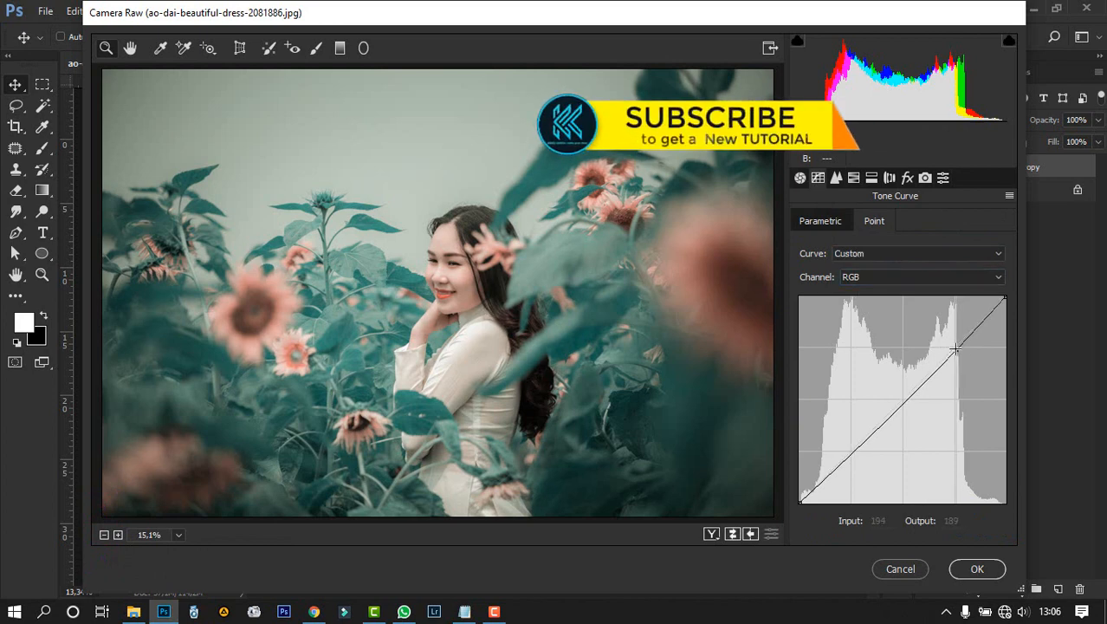
left_click(904, 400)
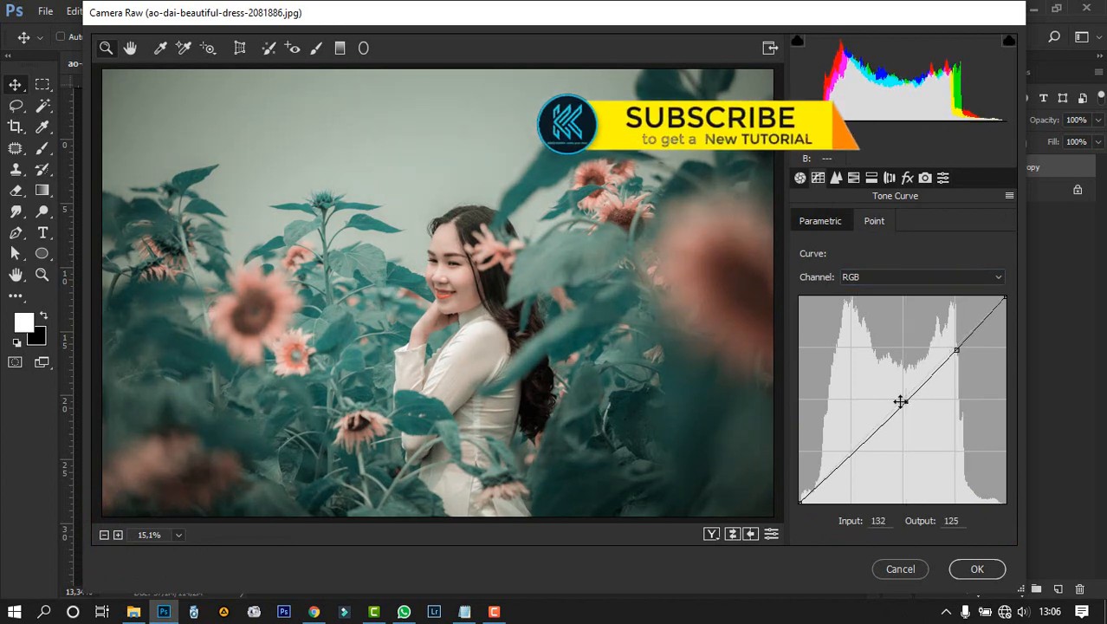
left_click(851, 451)
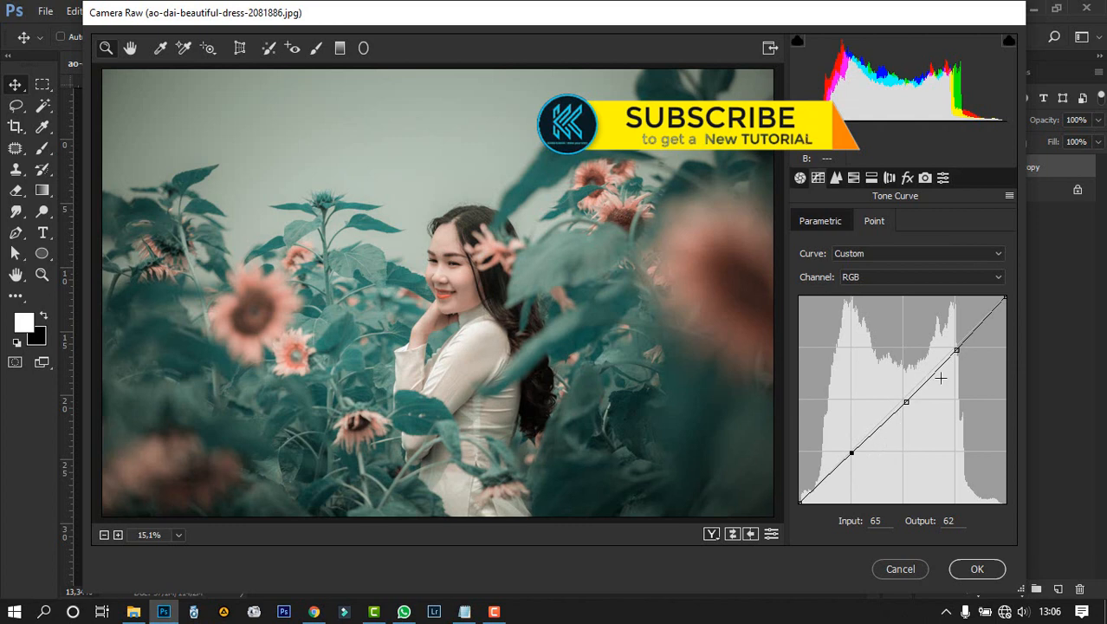
left_click(955, 348)
left_click_drag(955, 347, 955, 344)
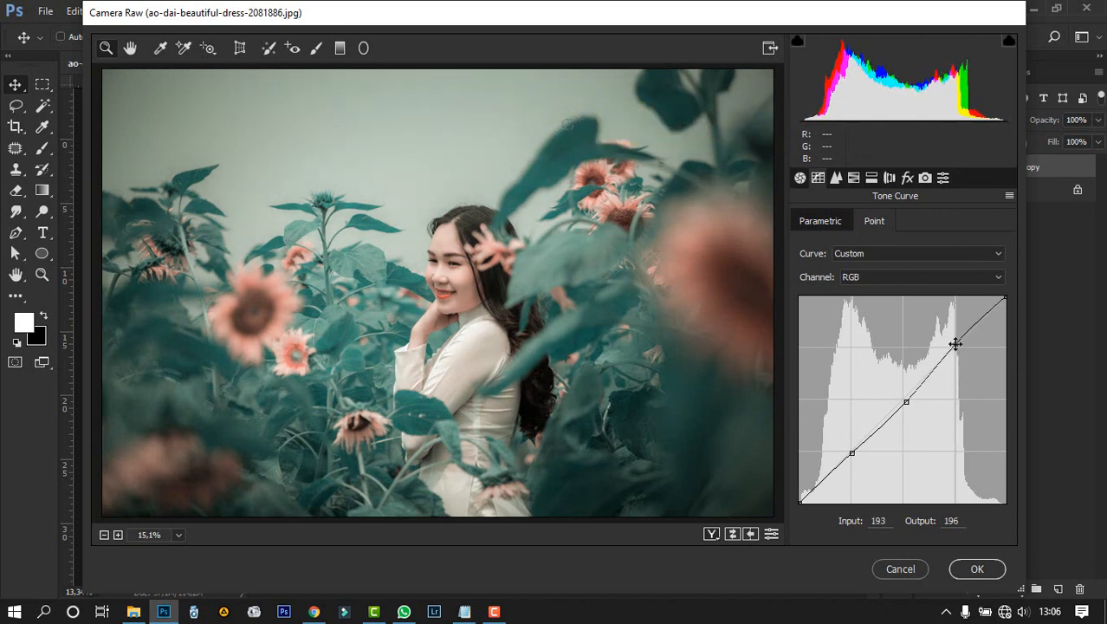
left_click_drag(905, 402, 904, 395)
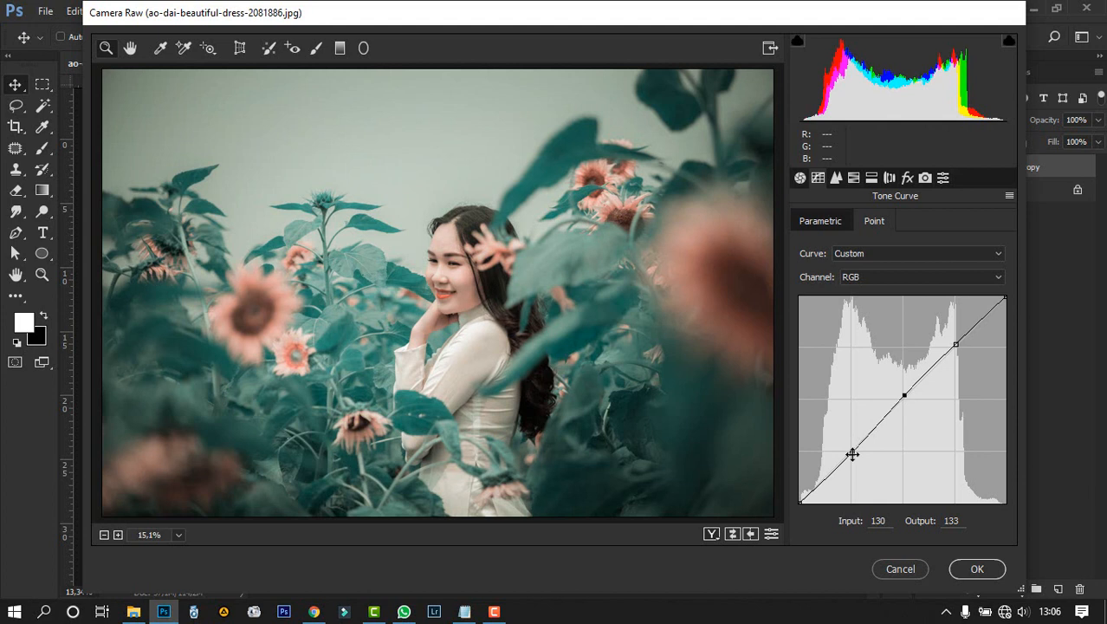
left_click_drag(852, 453, 851, 452)
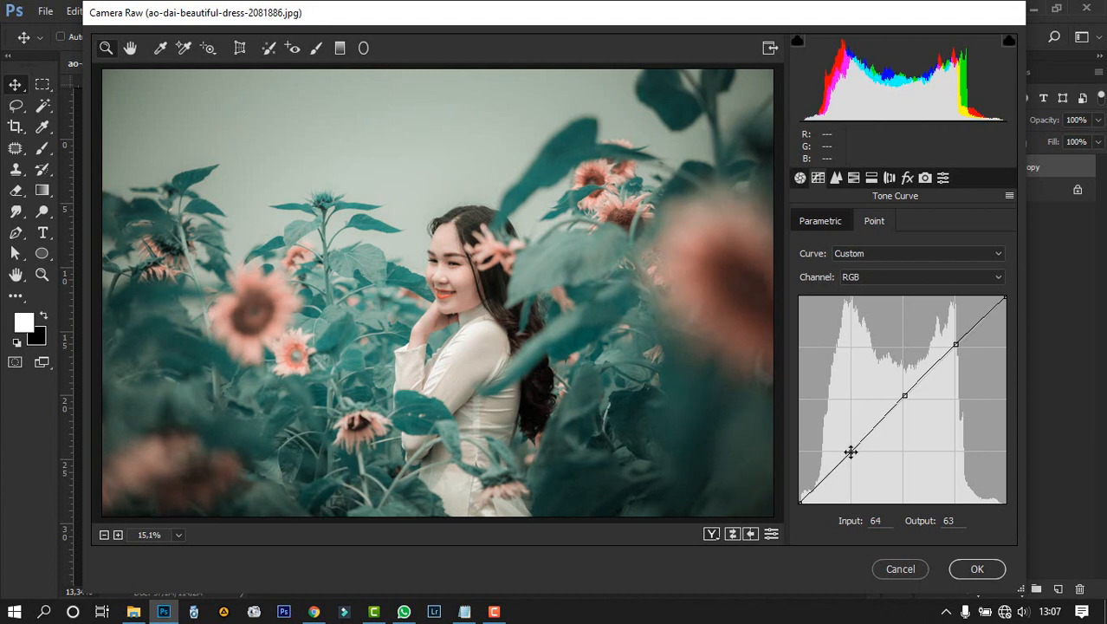
Step: Add highlight, midtone and shadow points to the Red channel curve and raise the shadow point to input 66, output 72
left_click(857, 278)
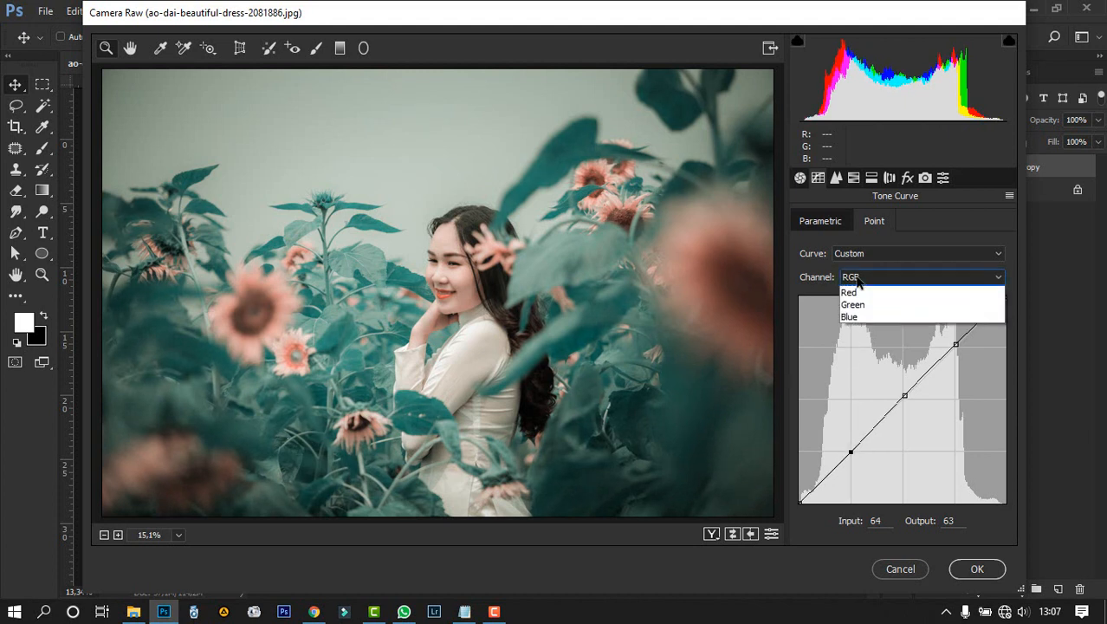
left_click(861, 306)
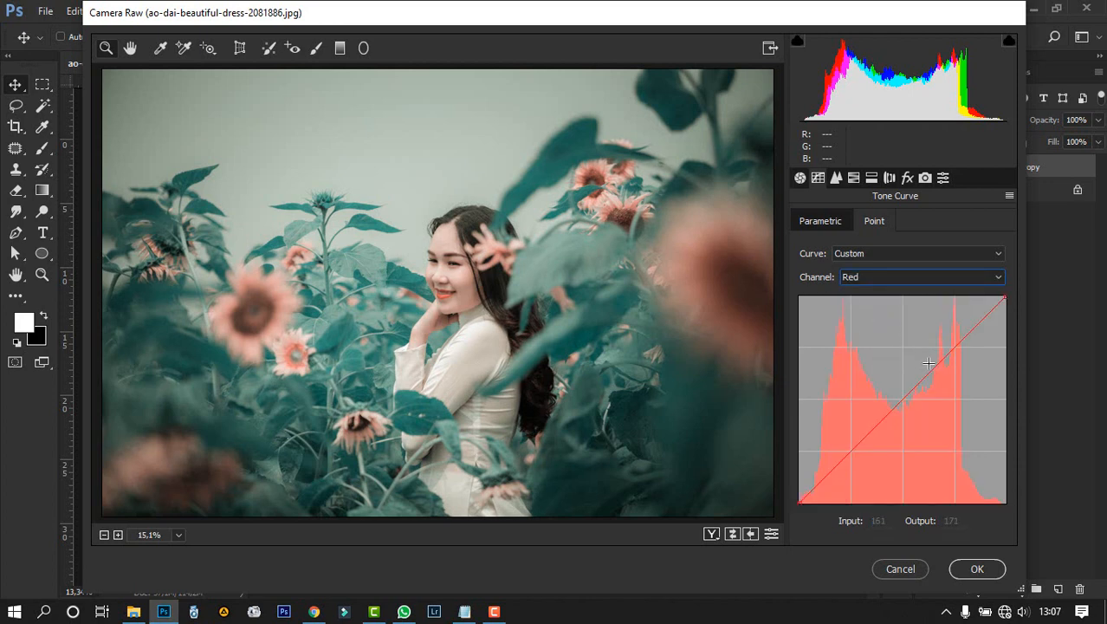
left_click(955, 346)
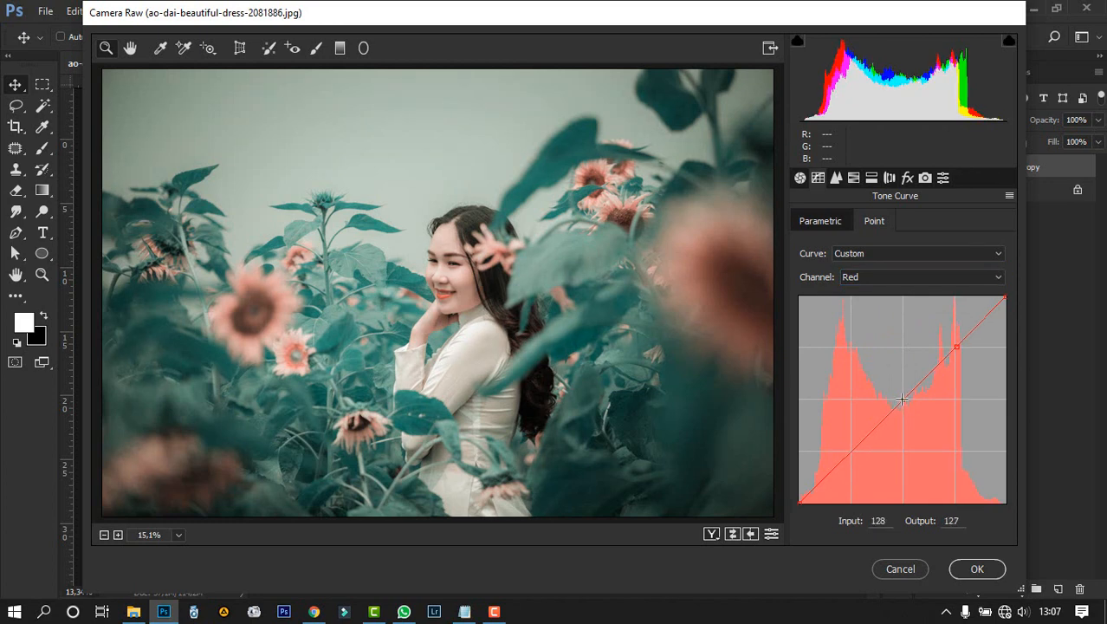
left_click(852, 450)
left_click_drag(855, 446, 851, 444)
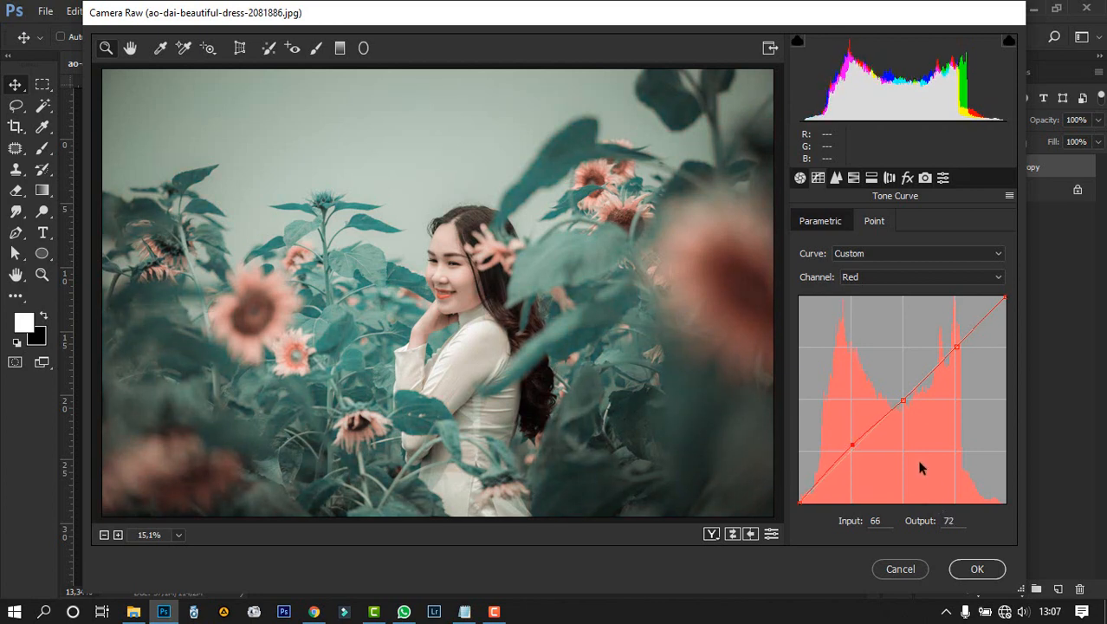
Step: Add three points to the Green channel curve, lower the midtone point slightly, and place the highlight point at 194/195 and the shadow point at 69/68
left_click(855, 279)
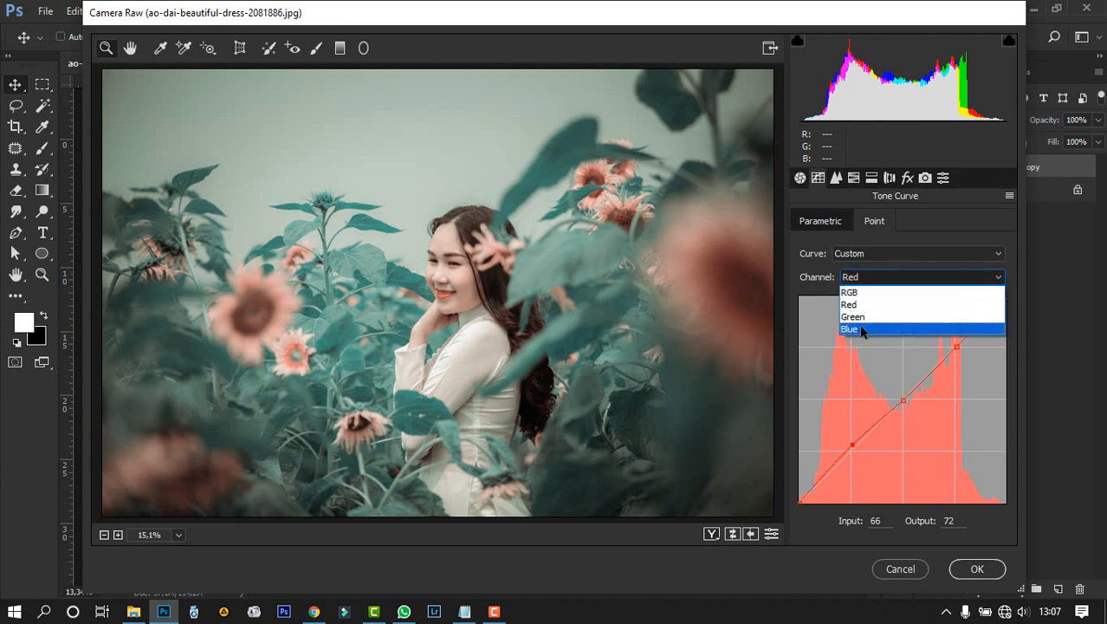
left_click(855, 318)
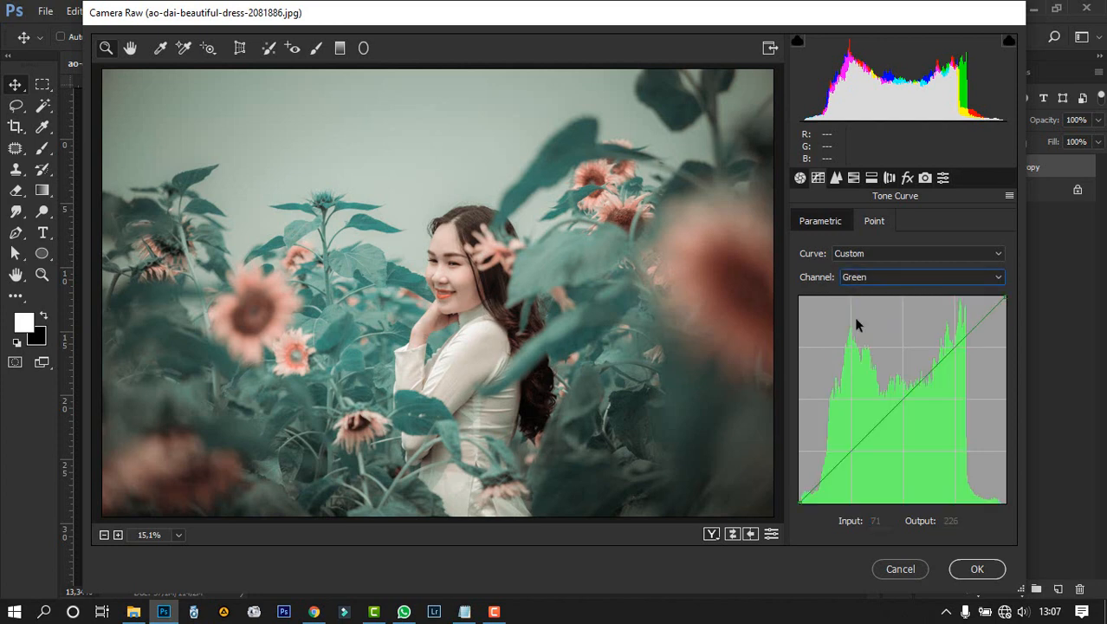
left_click(955, 346)
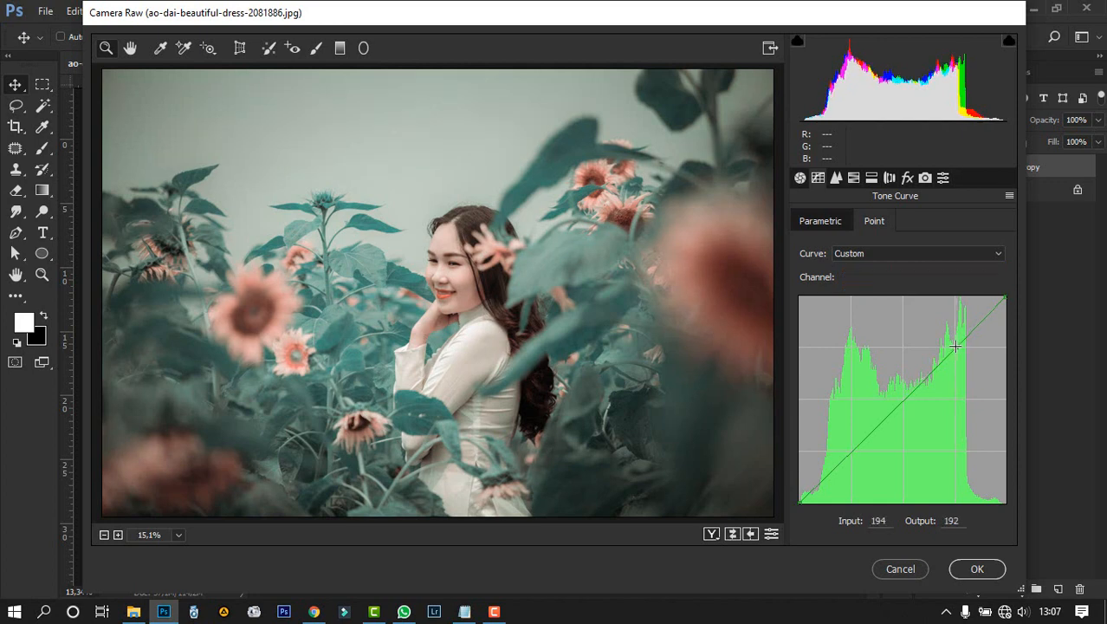
left_click(904, 398)
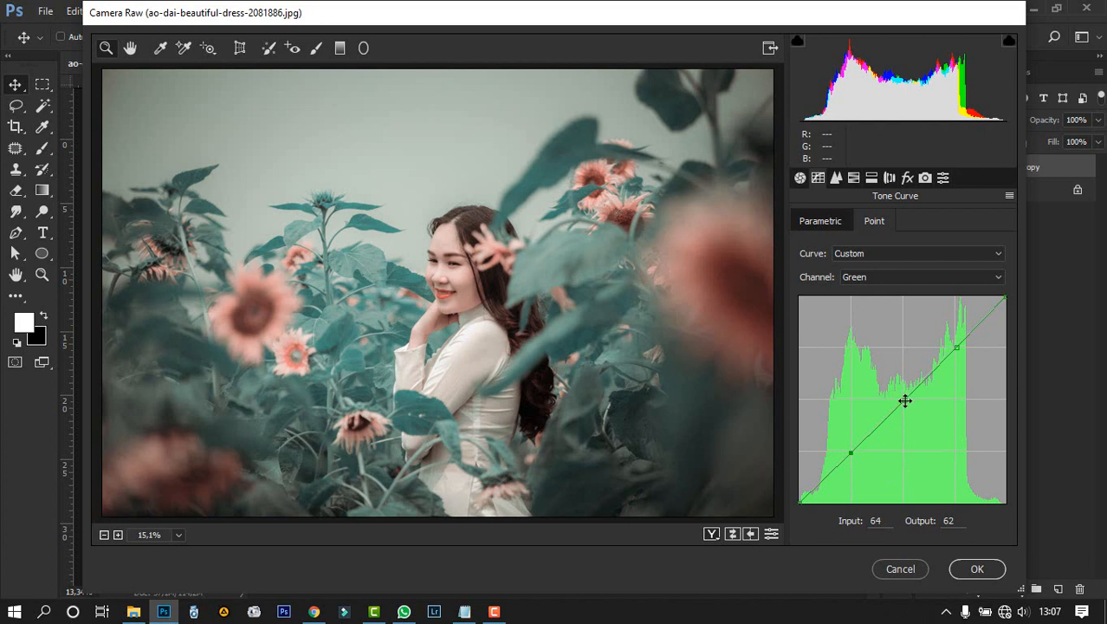
left_click_drag(905, 399, 903, 402)
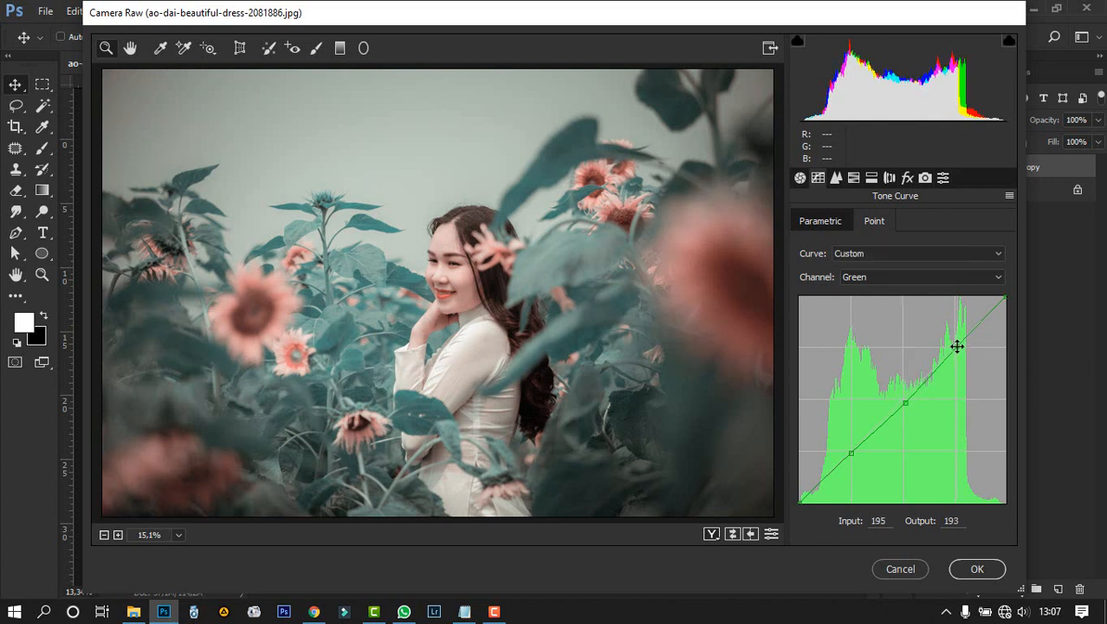
left_click_drag(957, 347, 956, 345)
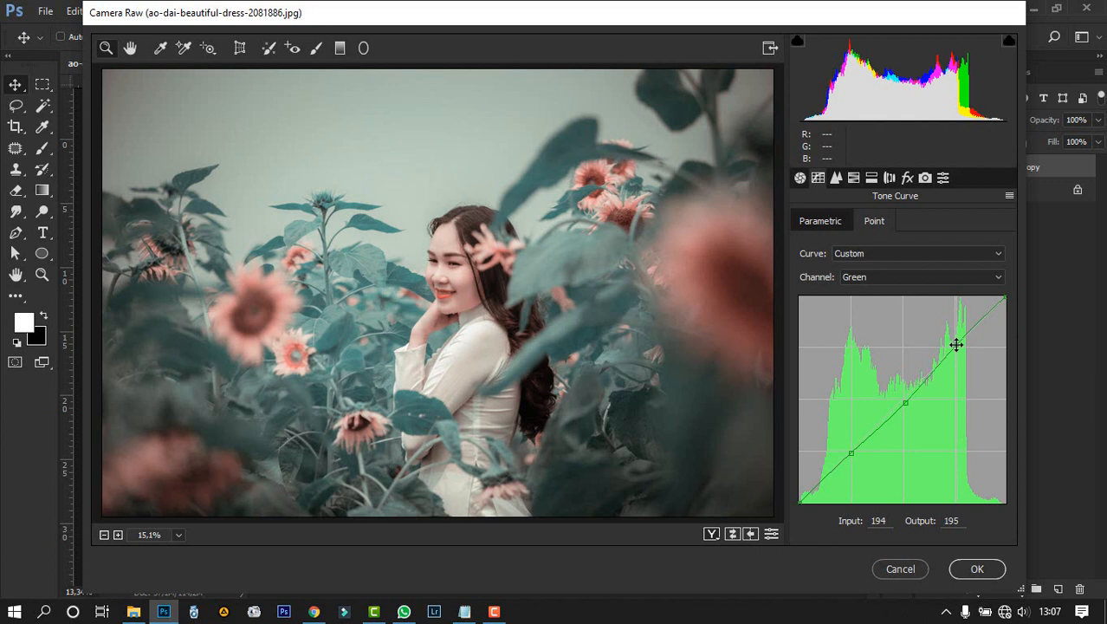
left_click(851, 452)
left_click_drag(851, 452, 854, 448)
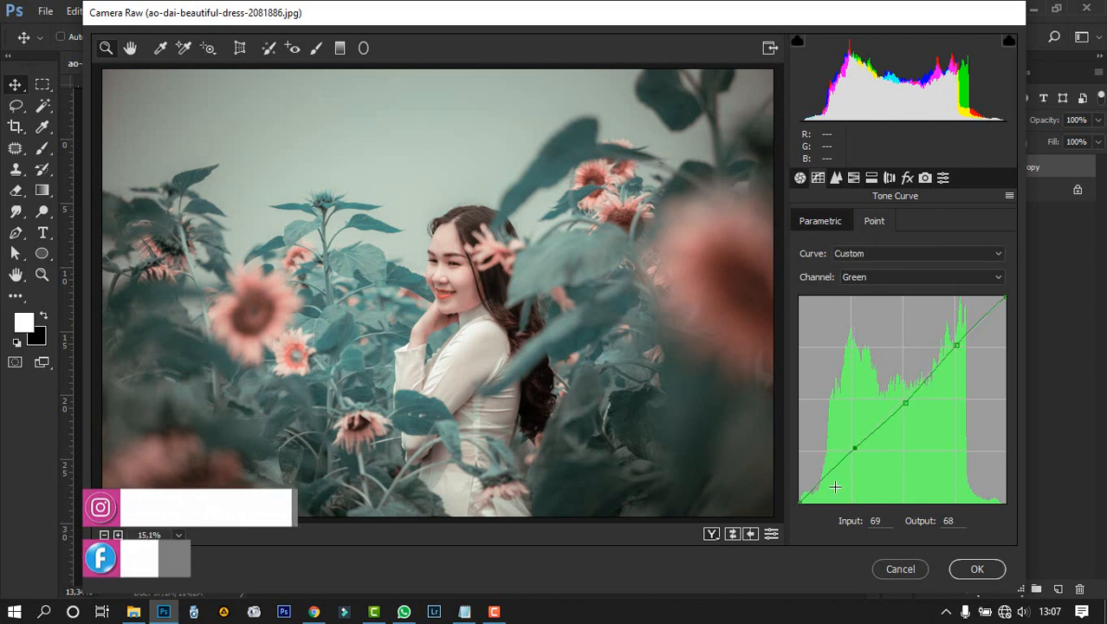
Step: Move the Green curve's black point to input 12, output 0, and add Blue curve points near inputs 128, 194 and 65
mouse_move(804, 501)
left_mouse_down()
mouse_move(802, 510)
mouse_move(834, 499)
mouse_move(808, 512)
left_mouse_up()
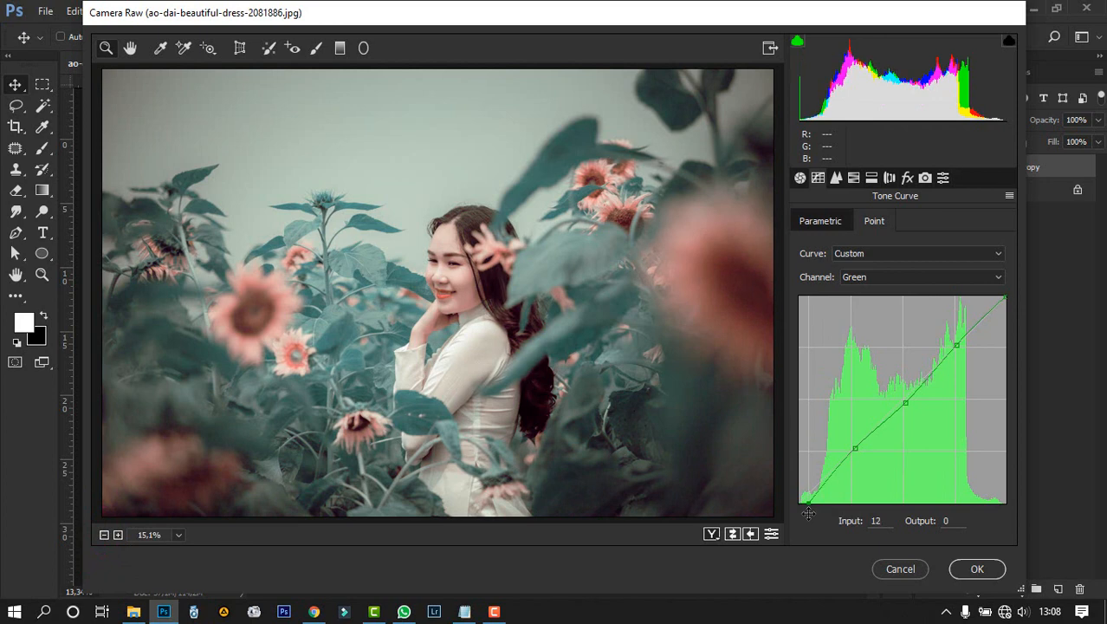
left_click(883, 275)
left_click(873, 331)
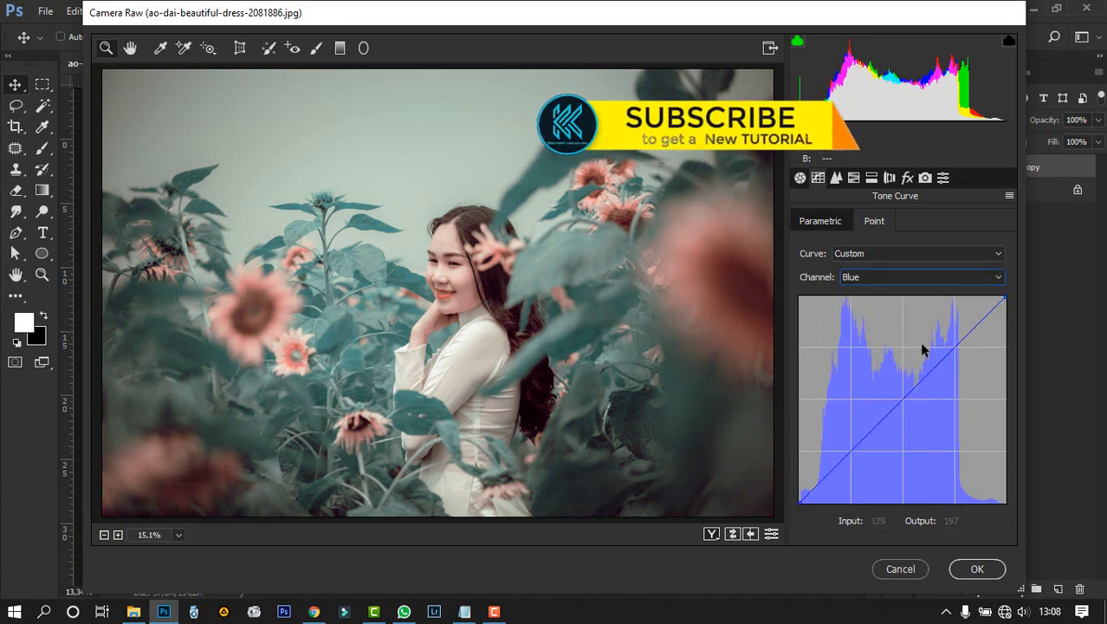
left_click(901, 397)
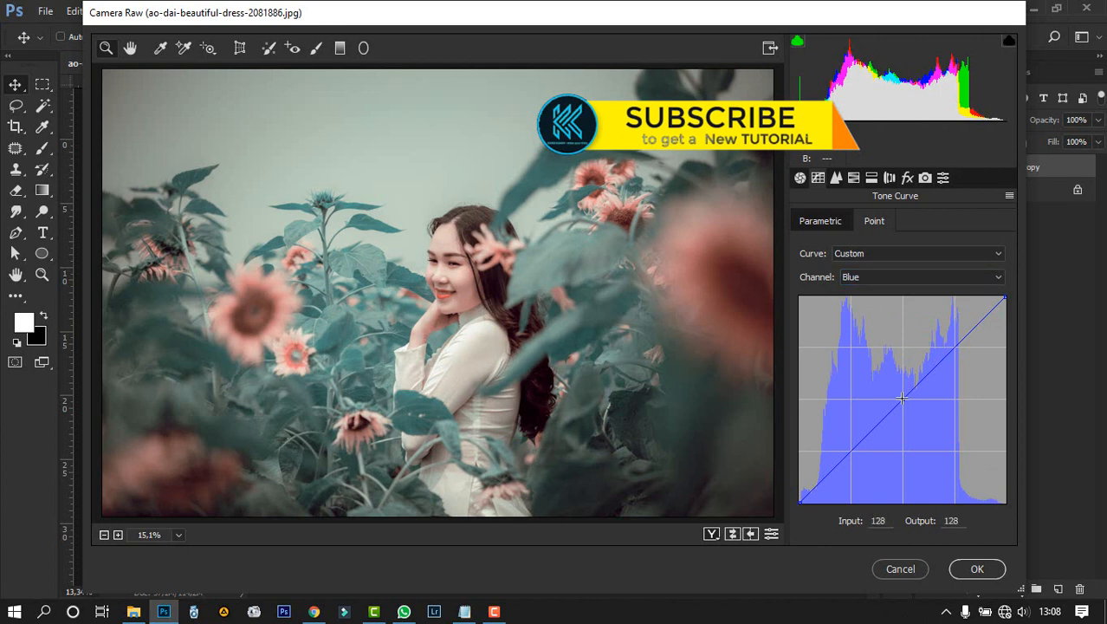
left_click(956, 345)
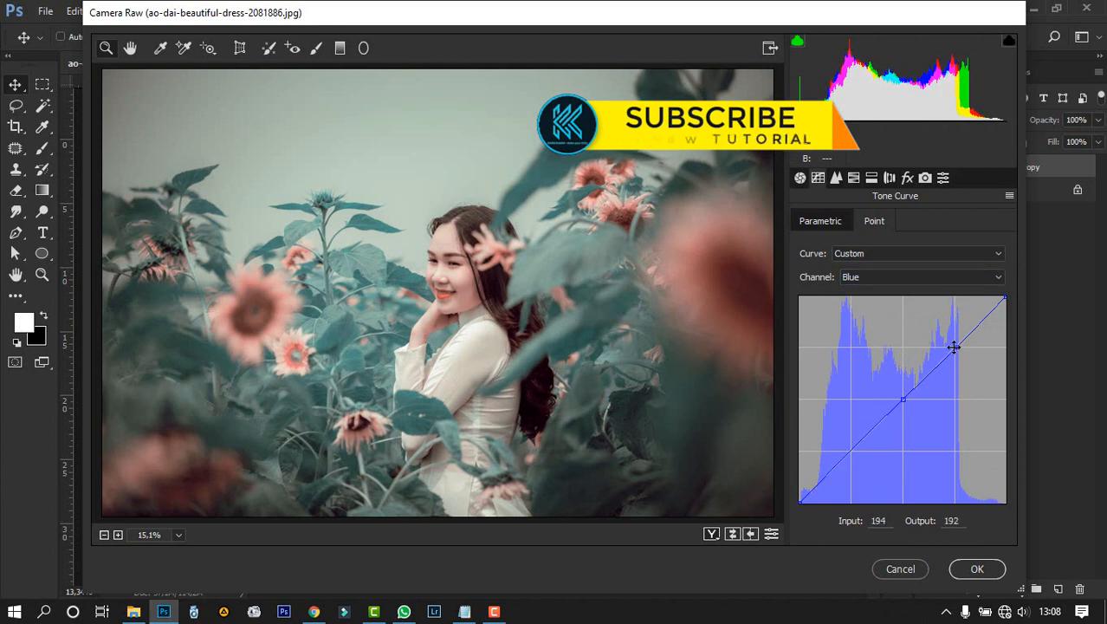
left_click(851, 451)
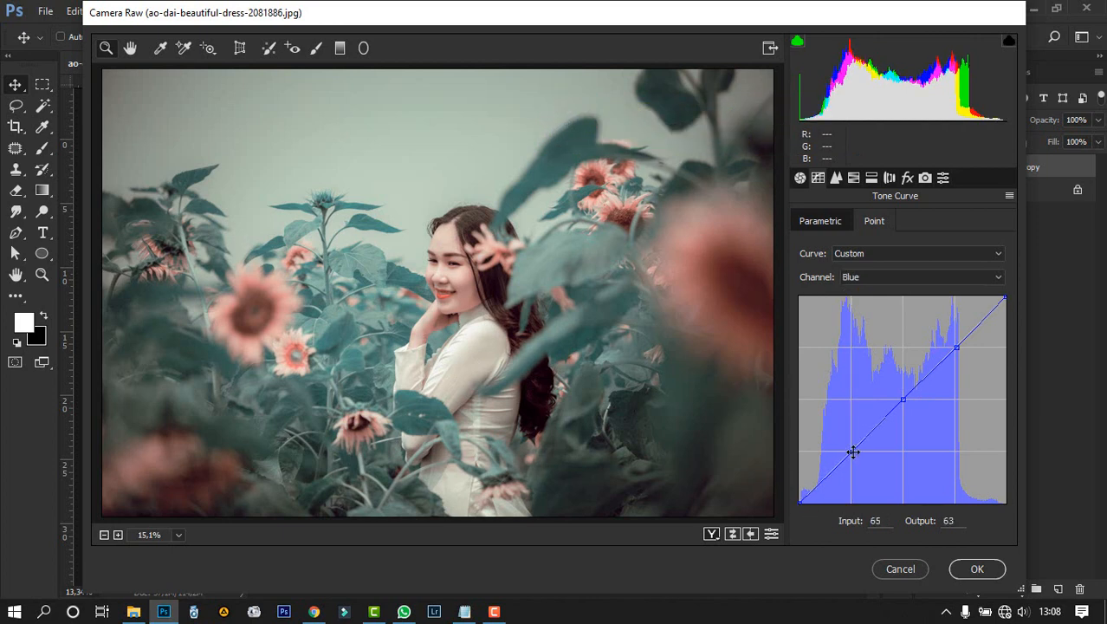
Step: Shape the Blue curve by placing its shadow, midtone and highlight points at 59/67, 126/117 and 195/193, and its black point at 0/11
left_click_drag(853, 452, 848, 449)
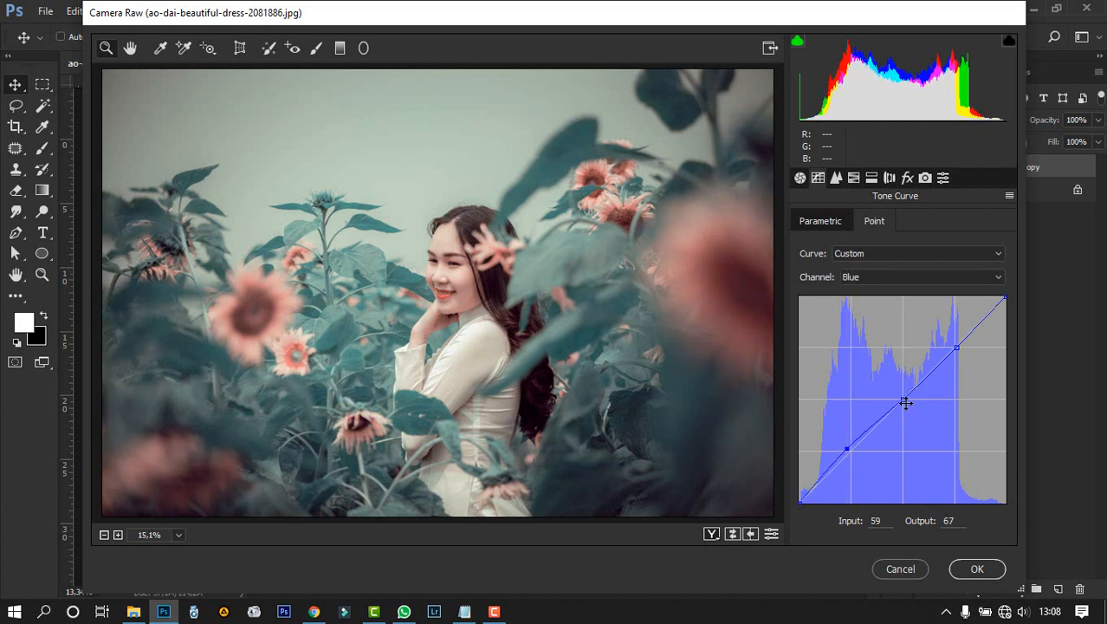
left_click_drag(906, 402, 902, 408)
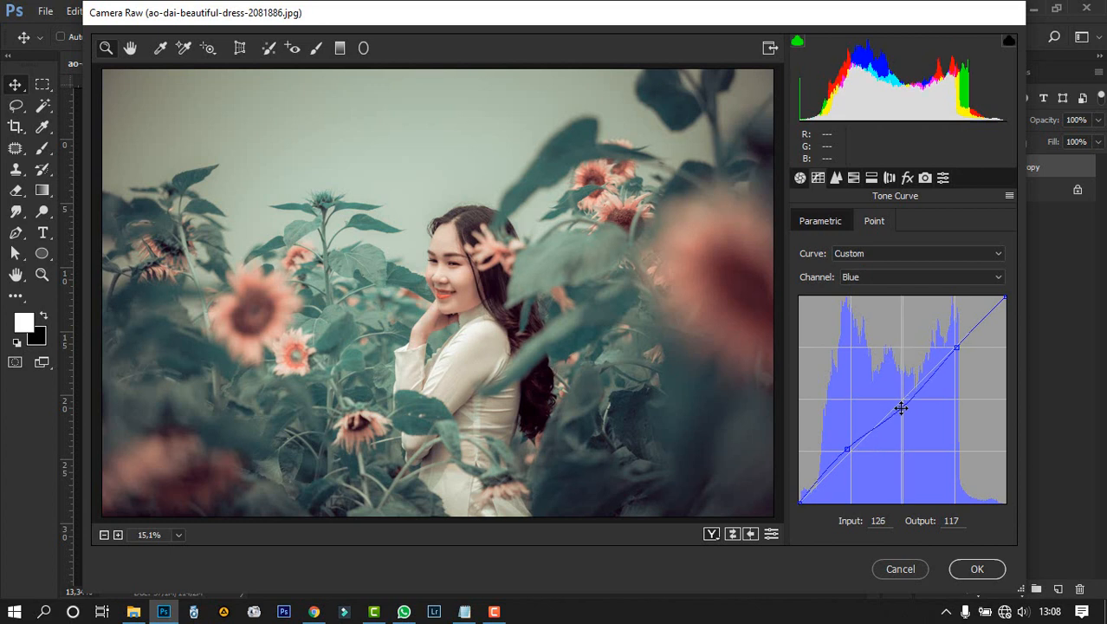
left_click(958, 349)
left_click_drag(958, 350, 957, 346)
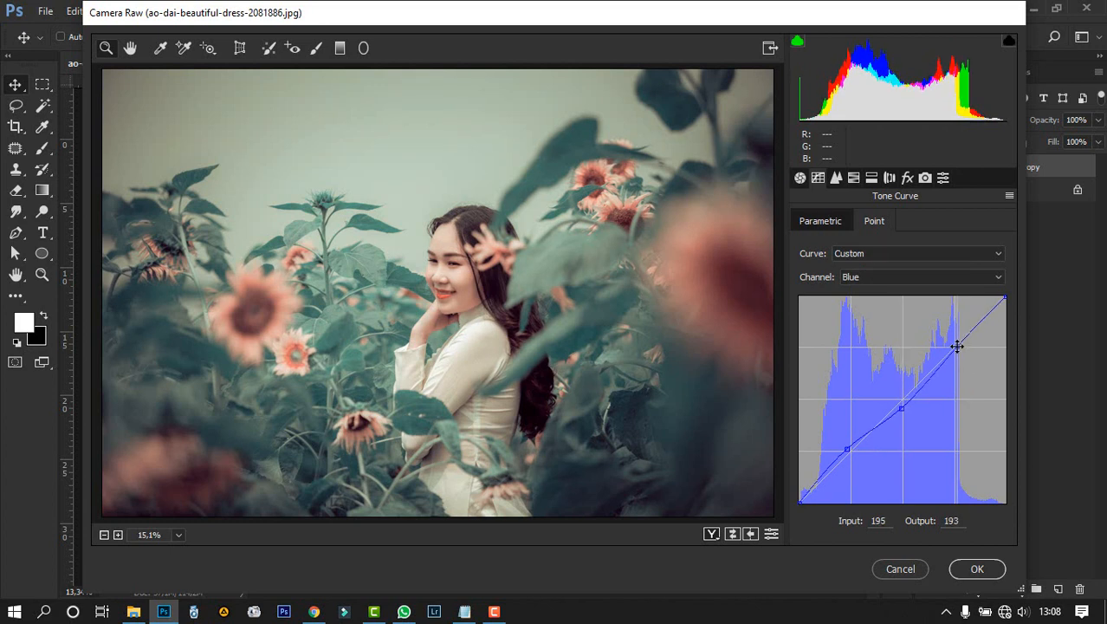
left_click(798, 502)
left_click_drag(797, 497, 791, 493)
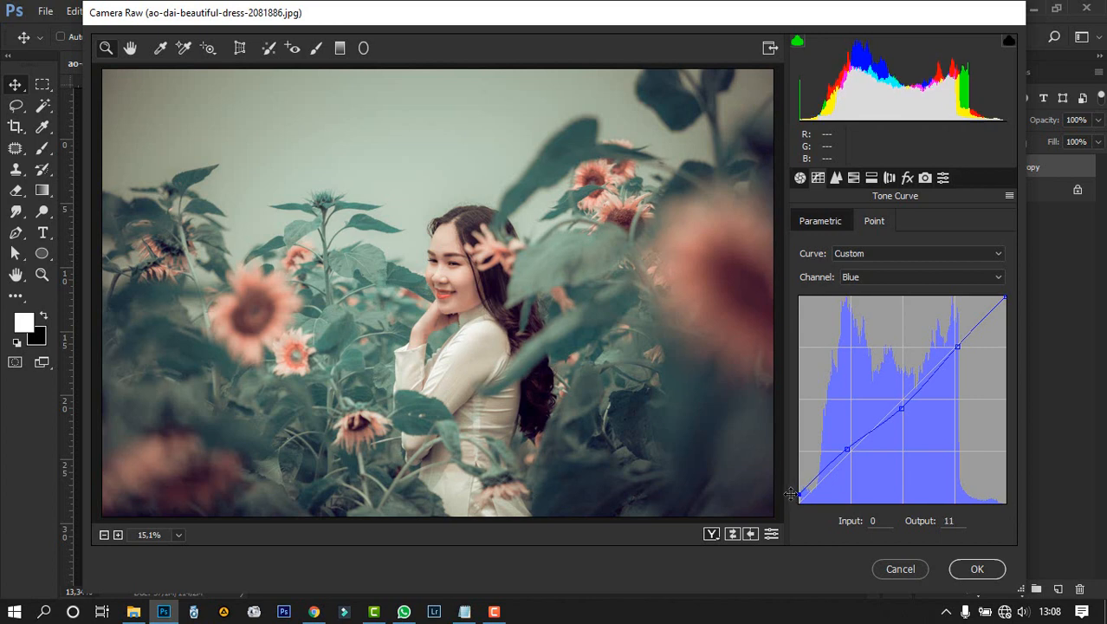
Step: Raise the sharpening Amount slightly, and set the HSL hue of both Greens and Aquas to +100
left_click(840, 179)
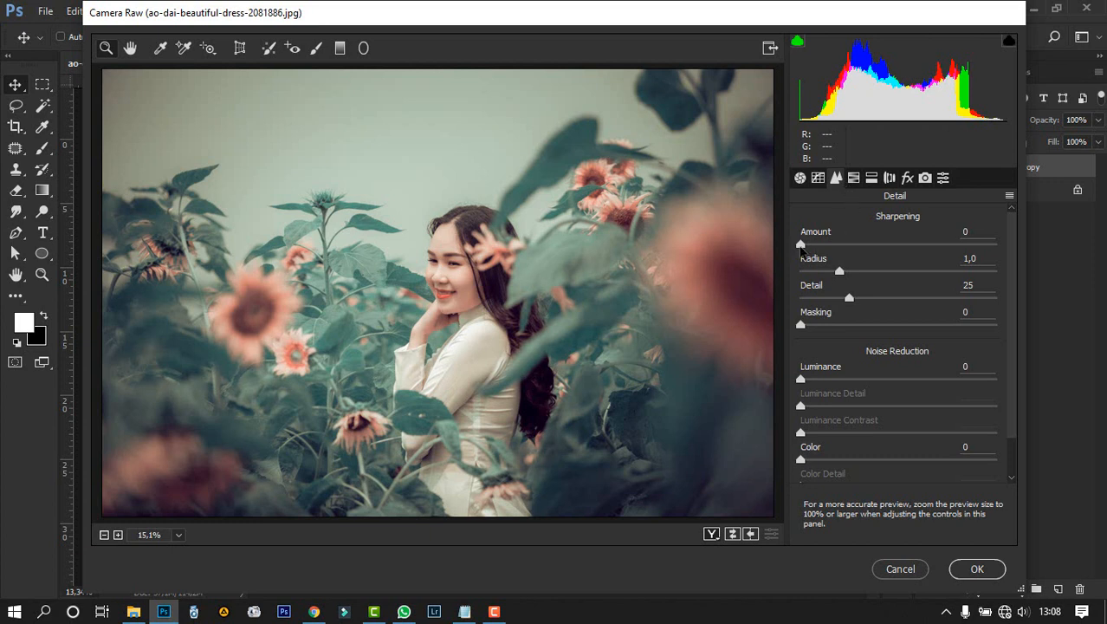
left_click_drag(801, 246, 810, 247)
left_click(854, 178)
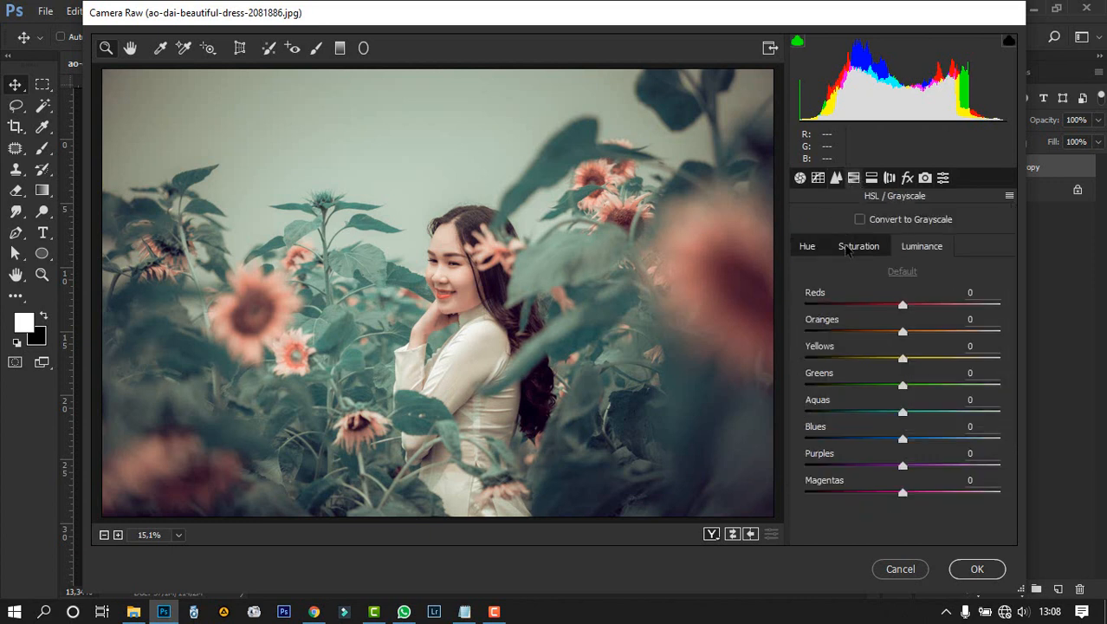
left_click(809, 247)
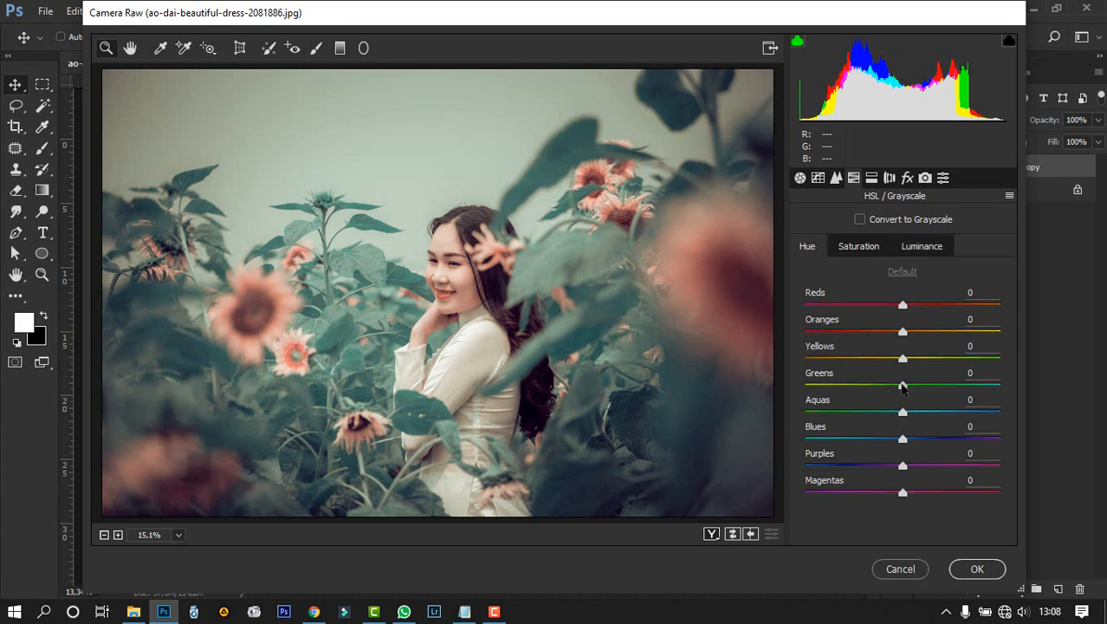
left_click_drag(902, 387, 1101, 383)
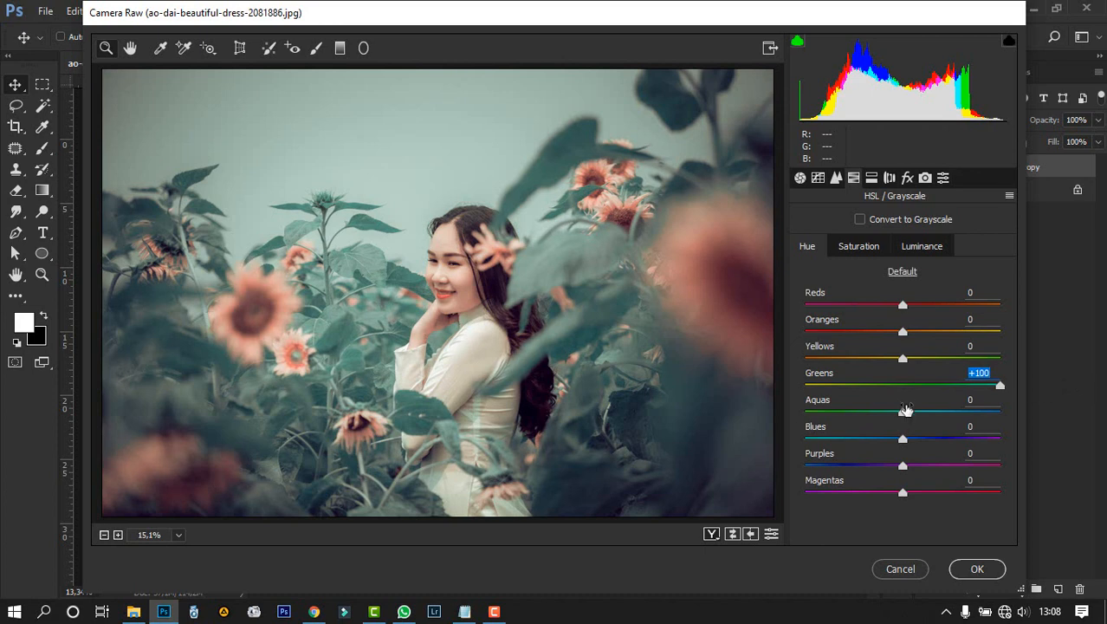
left_click_drag(905, 409, 1073, 419)
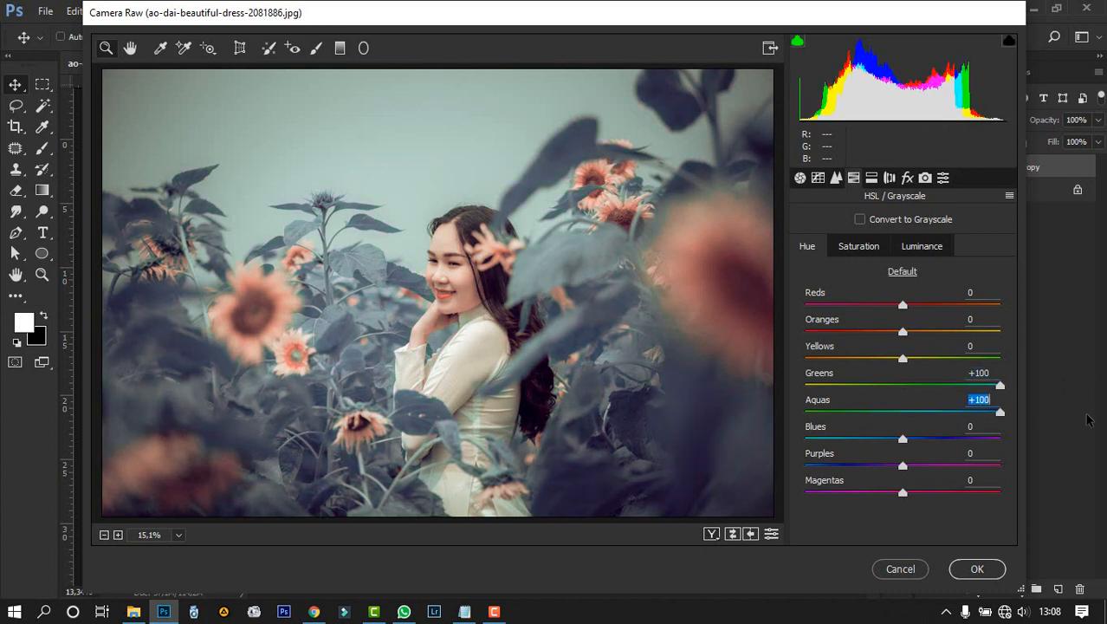
Step: Set the HSL saturation of Oranges to +11, Yellows to +28, Greens to +73, Aquas to +60 and Blues to -2
left_click(856, 247)
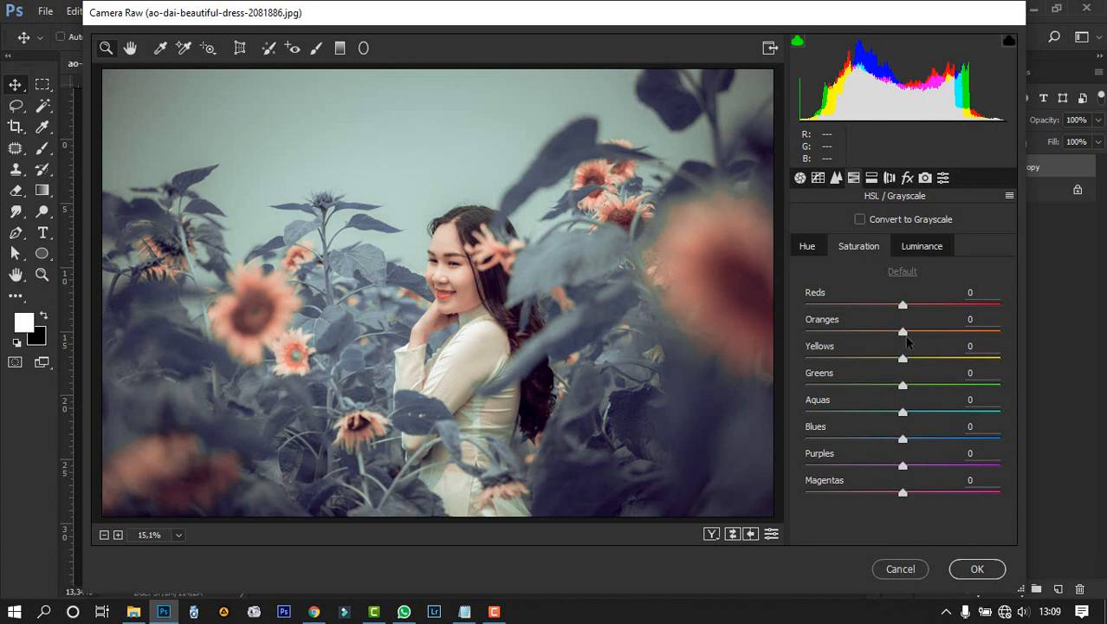
left_click_drag(907, 336, 975, 391)
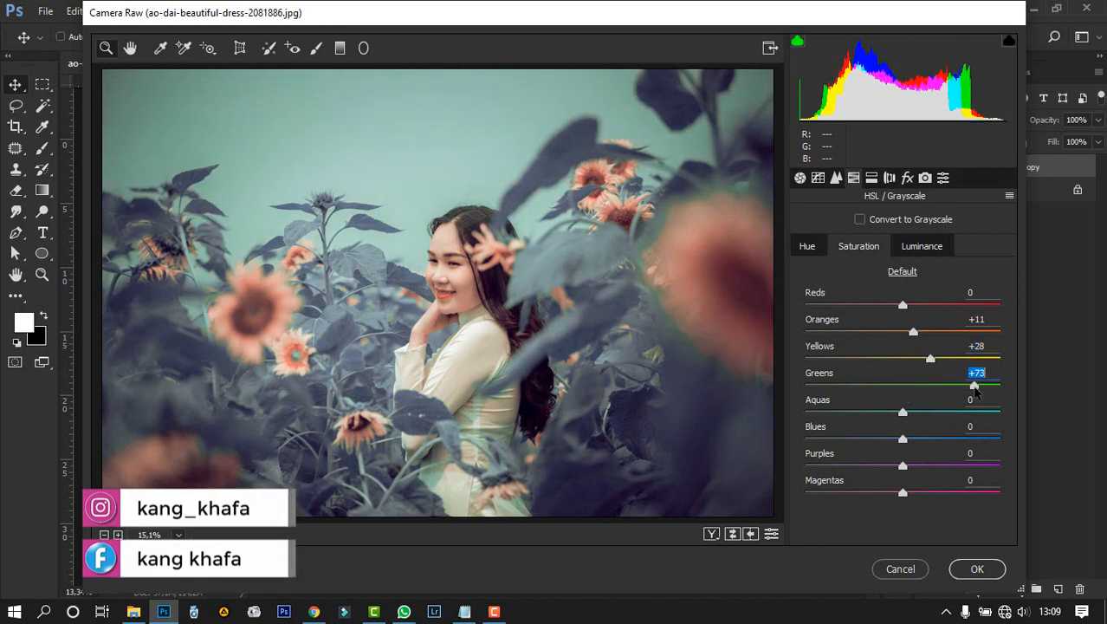
left_click_drag(903, 412, 962, 416)
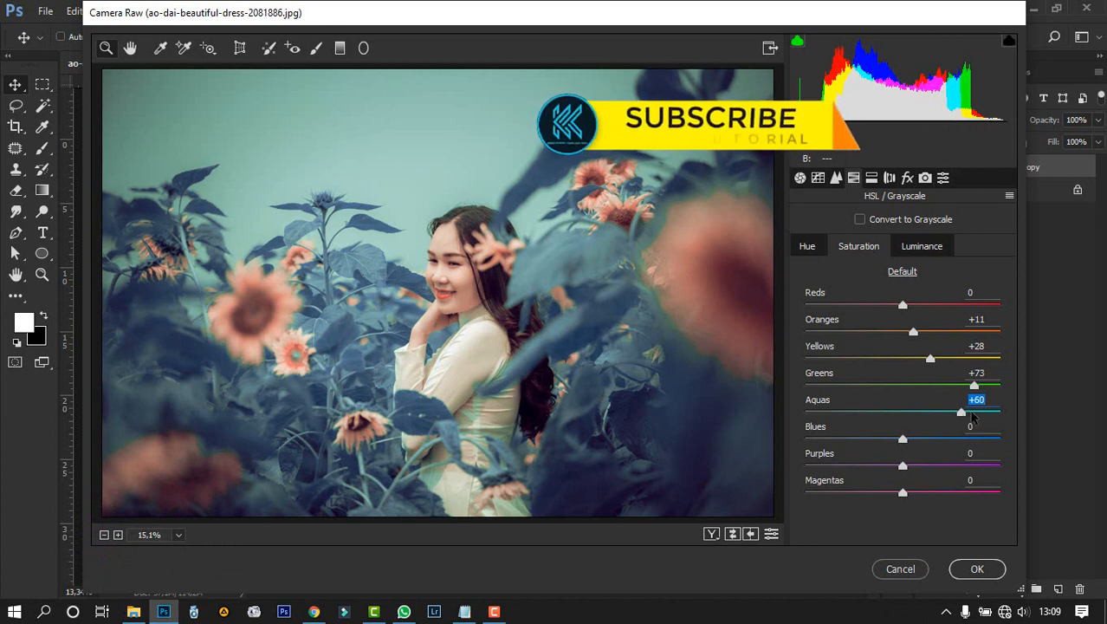
left_click_drag(903, 440, 901, 442)
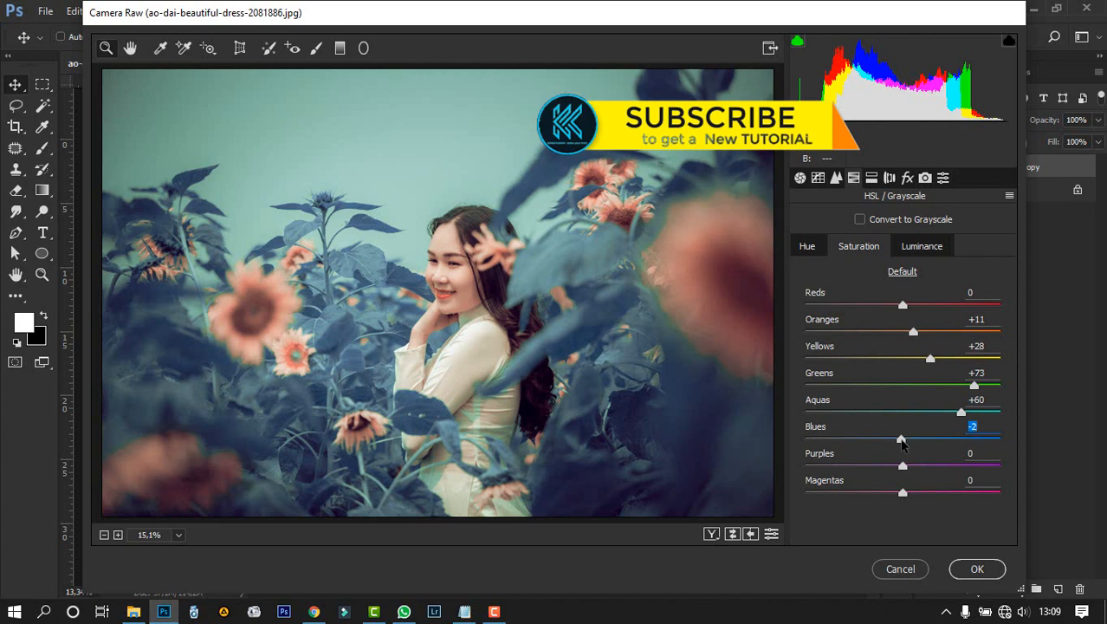
Step: Set the HSL luminance of Aquas to -43, Blues to +20, Oranges to +3 and Yellows to +10
left_click(922, 252)
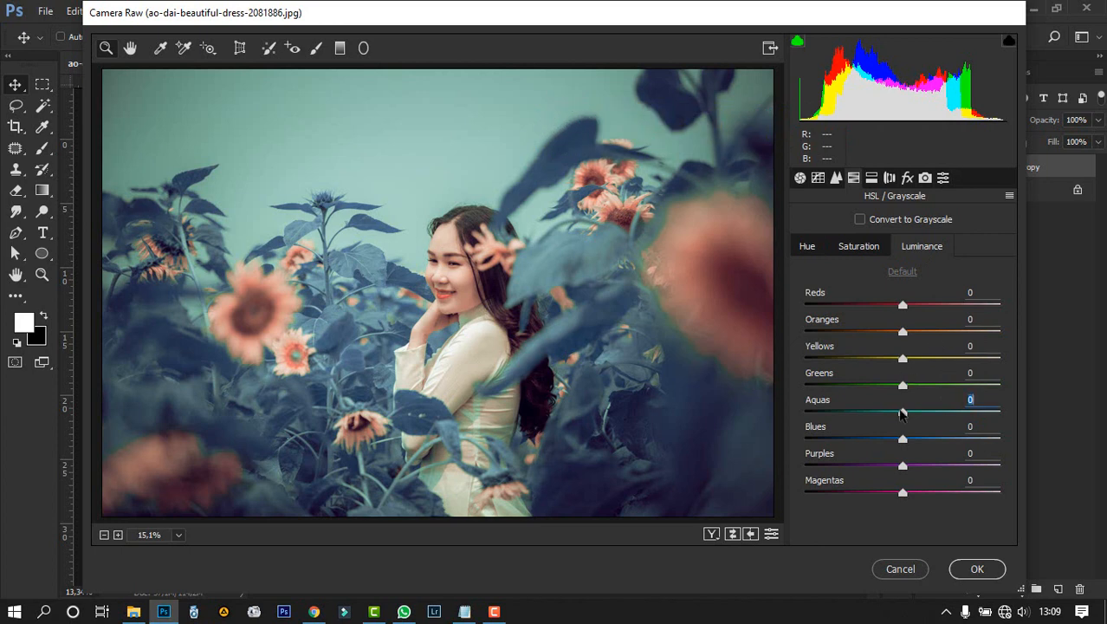
left_click_drag(903, 411, 859, 414)
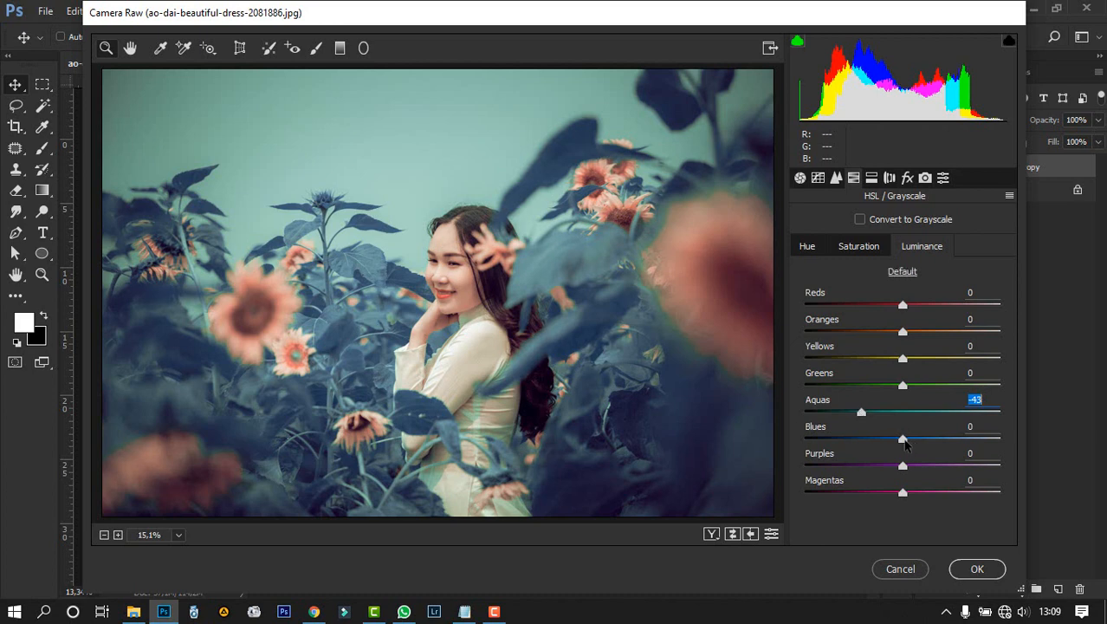
left_click_drag(905, 442, 925, 443)
left_click_drag(906, 332, 908, 333)
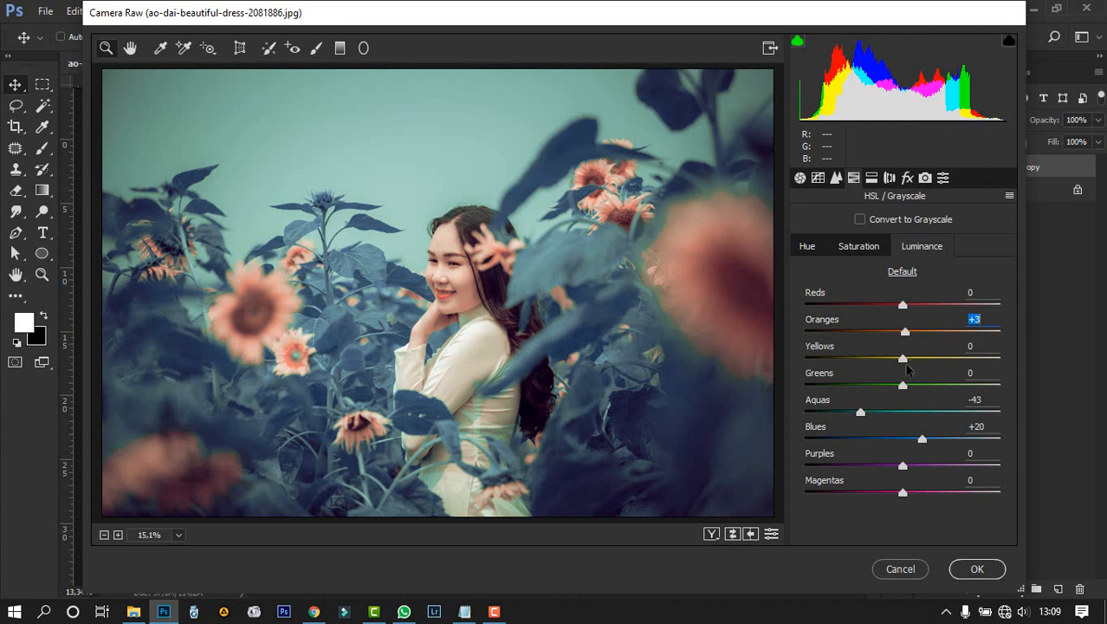
left_click_drag(904, 359, 913, 358)
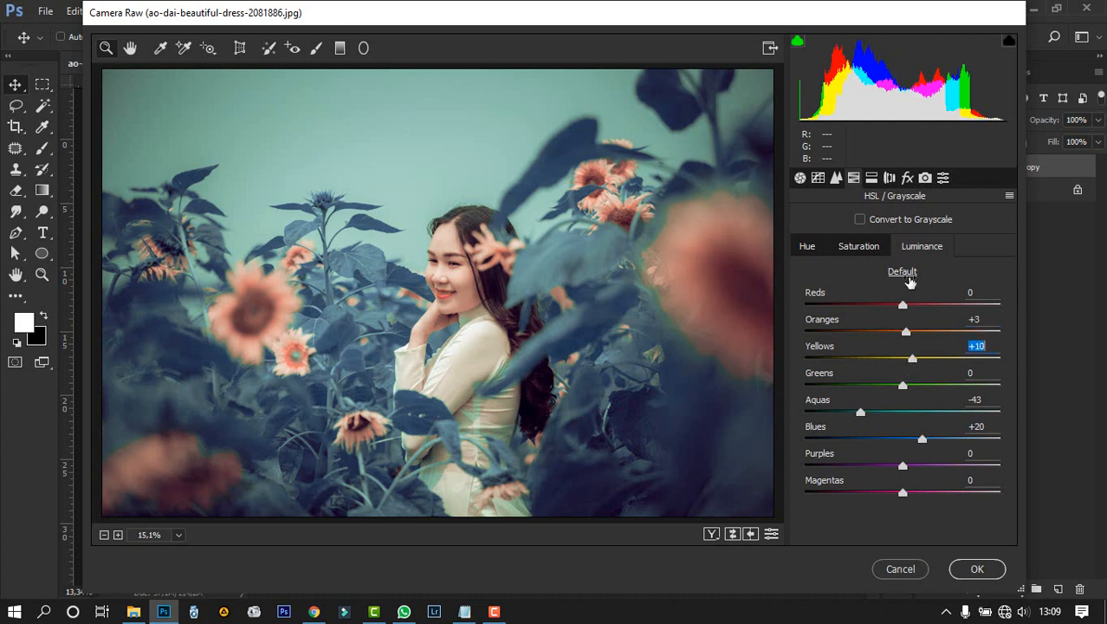
Step: Darken the photo's edges with a post-crop vignetting Amount of -20
left_click(871, 177)
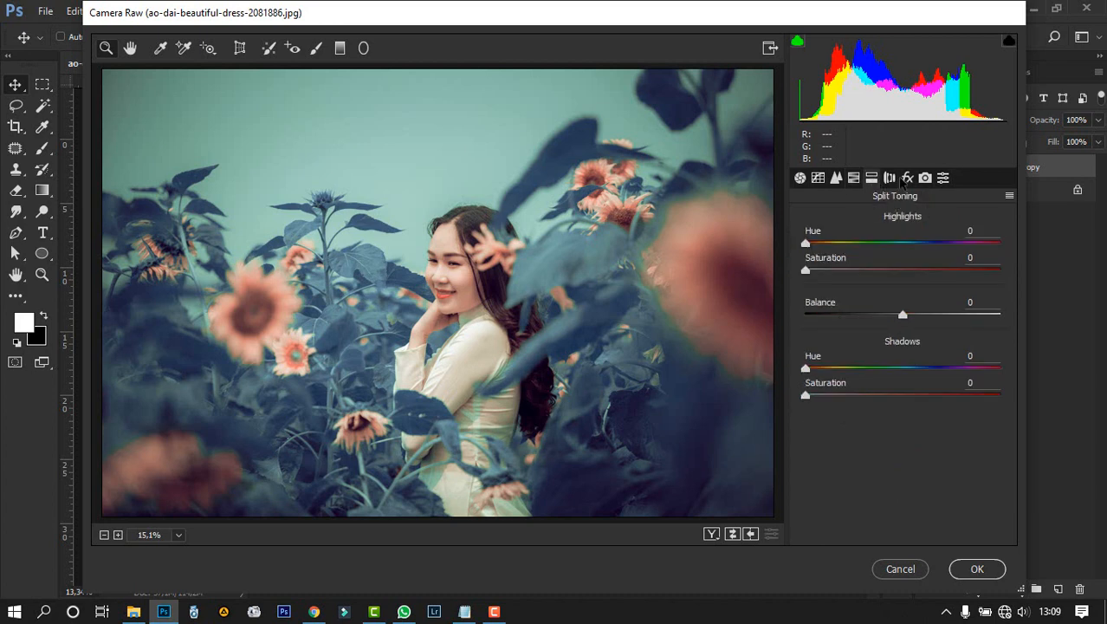
left_click(908, 178)
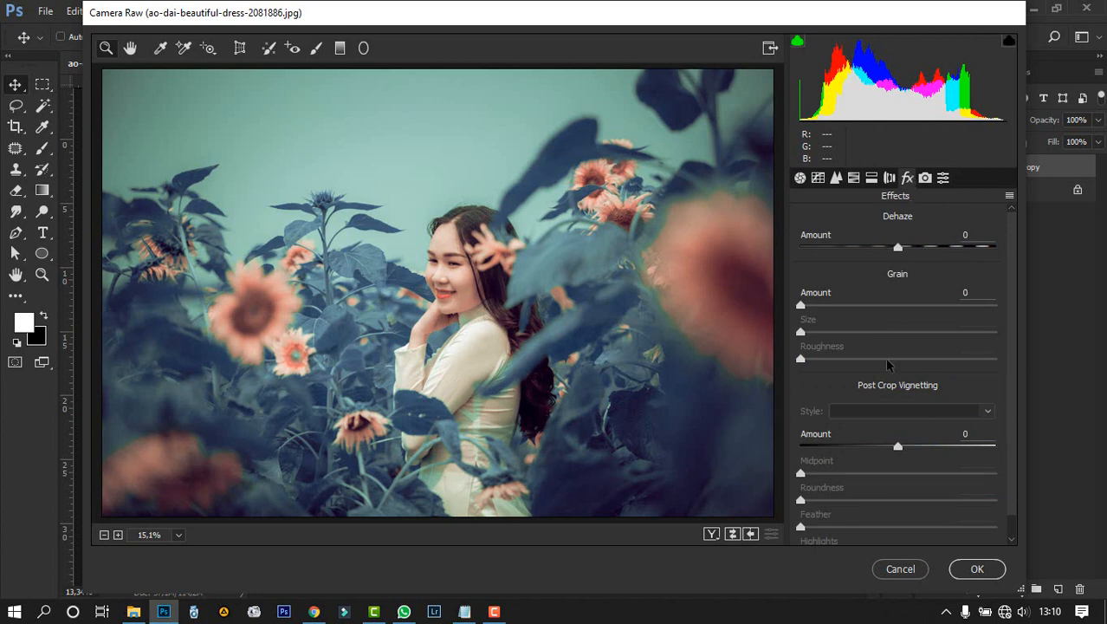
left_click_drag(898, 447, 879, 449)
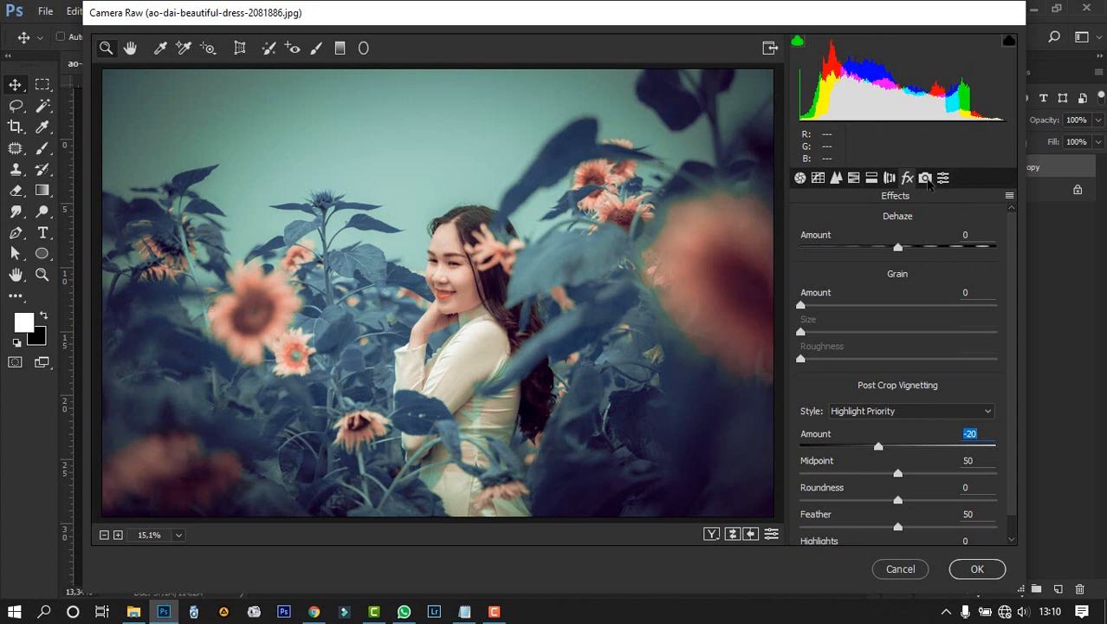
Step: Calibrate the primaries' hue/saturation to Red +2/+27, Green +2/+19 and Blue +3/+13, and apply the Camera Raw adjustments
left_click(925, 179)
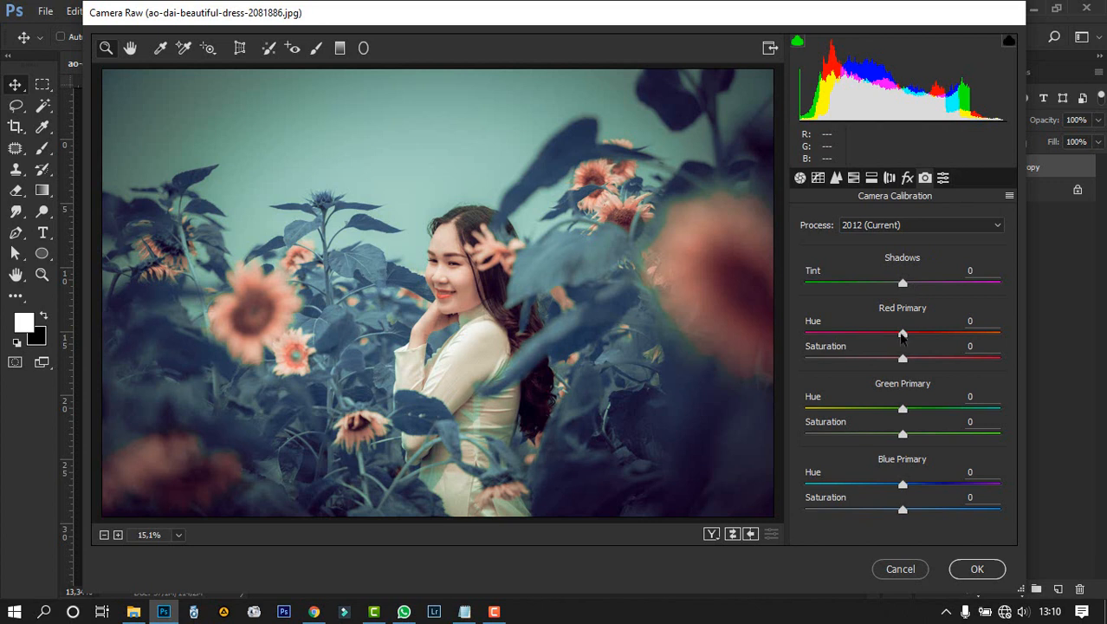
left_click_drag(902, 335, 931, 368)
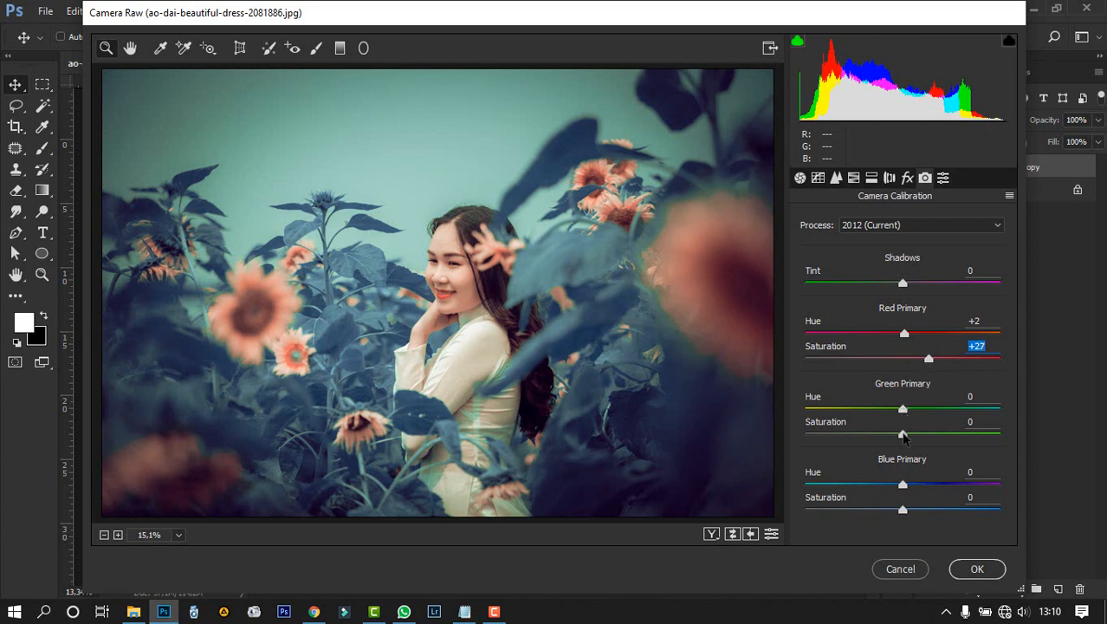
left_click(903, 436)
left_click_drag(903, 436, 906, 412)
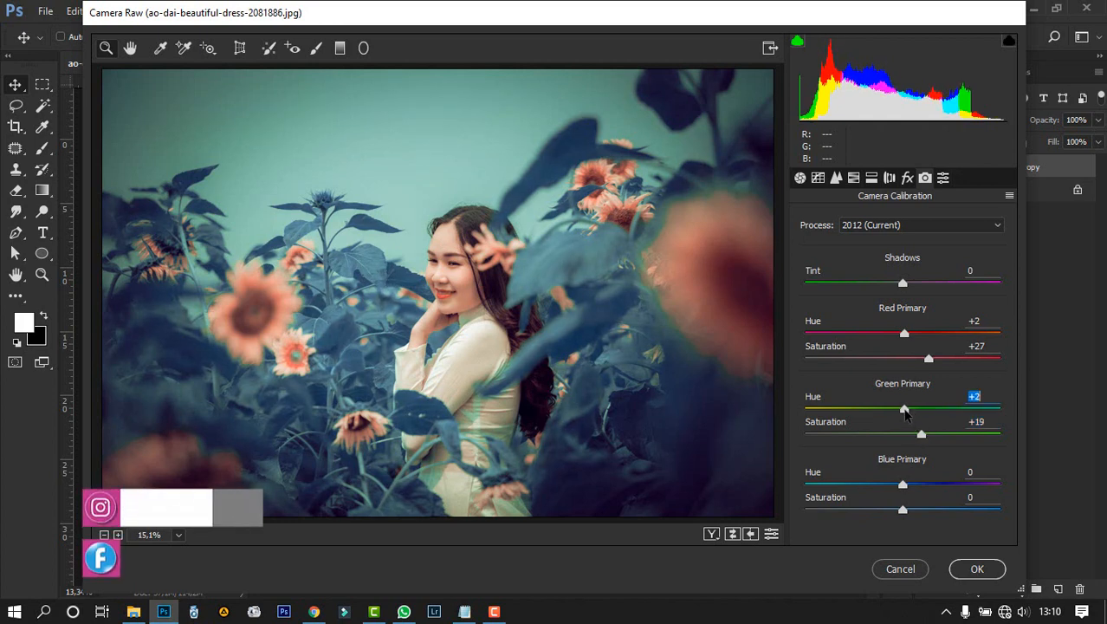
left_click(903, 485)
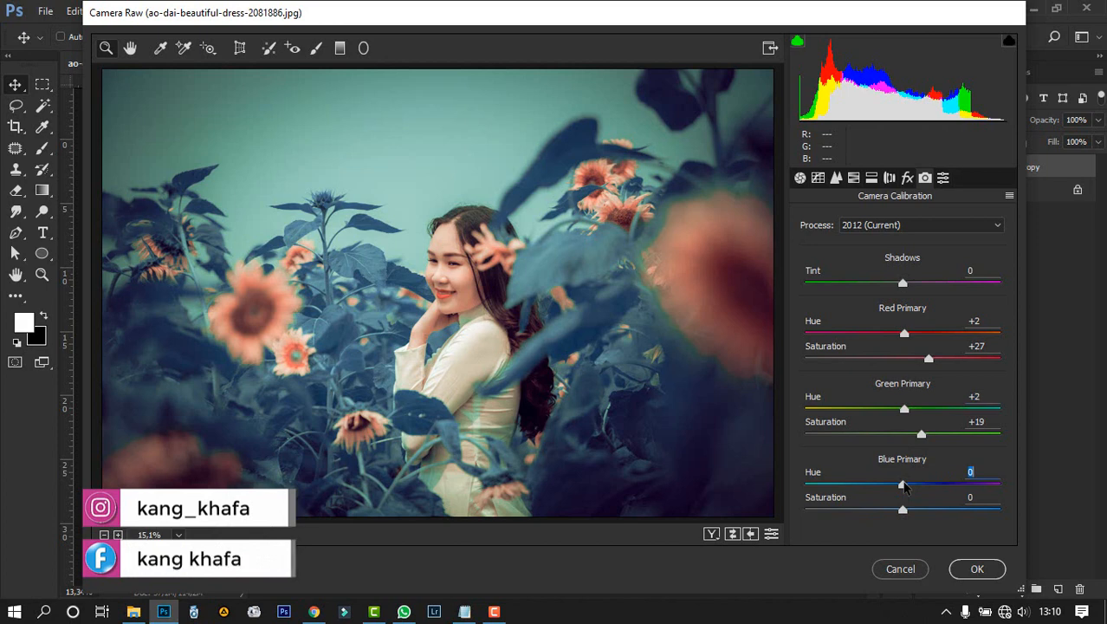
left_click_drag(904, 485, 917, 515)
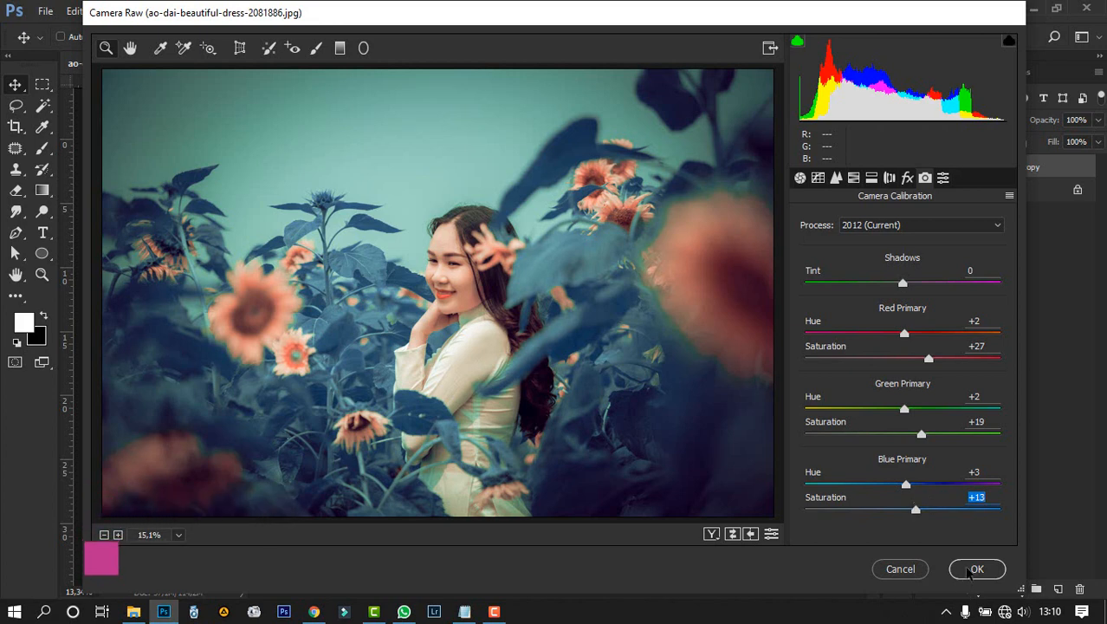
left_click(972, 570)
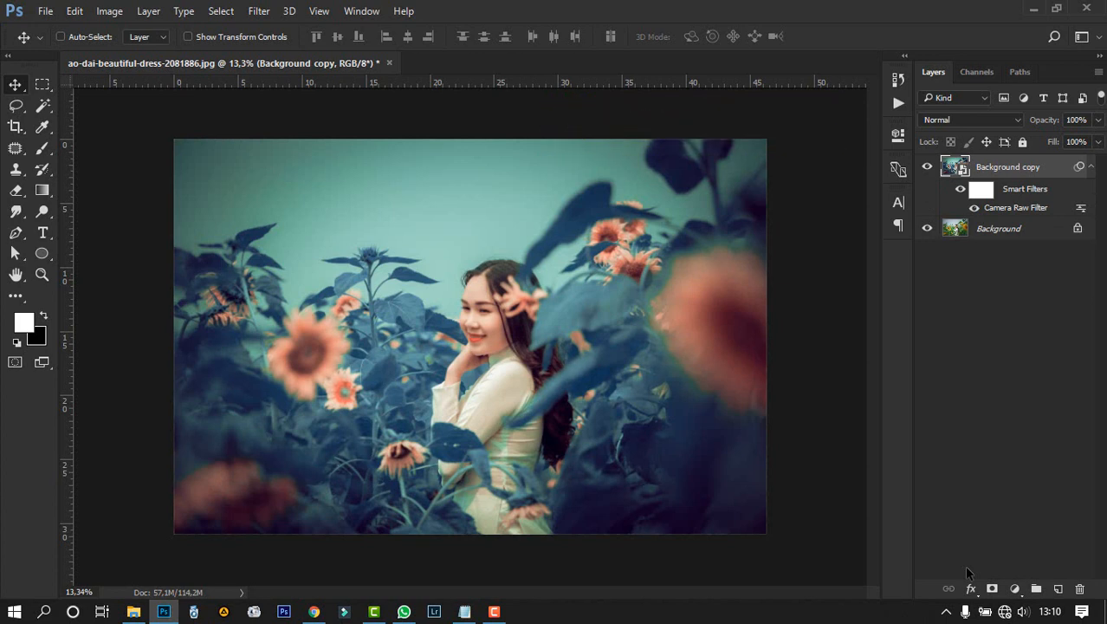
Step: Collapse the Background copy layer's smart filter list and toggle the layer's visibility to compare the grade with the original photo
left_click(1091, 168)
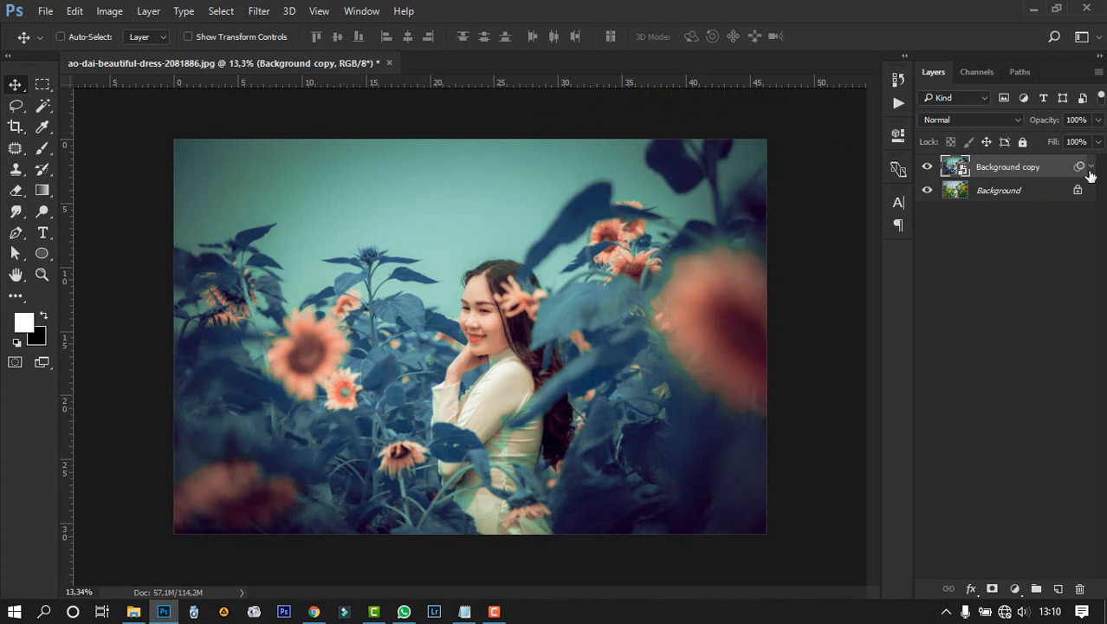
left_click(929, 167)
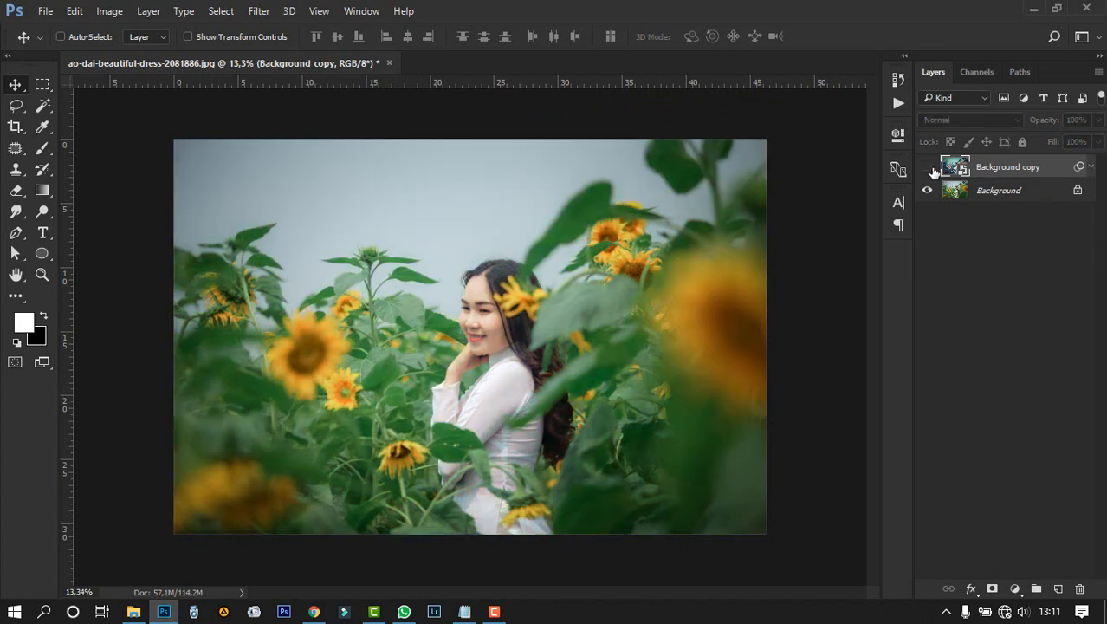
left_click(929, 167)
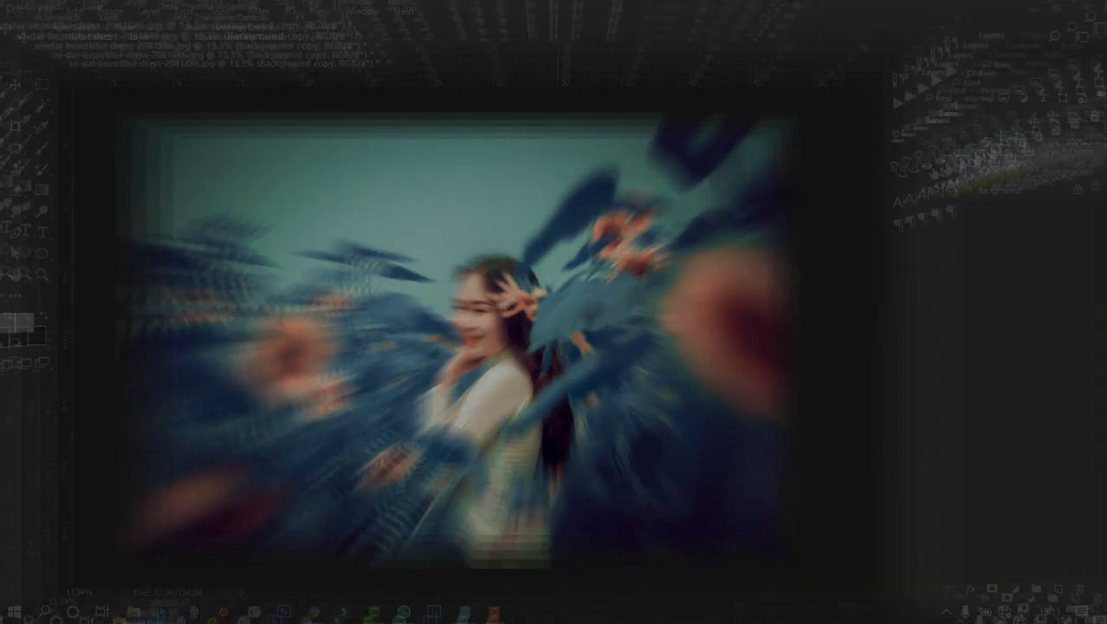